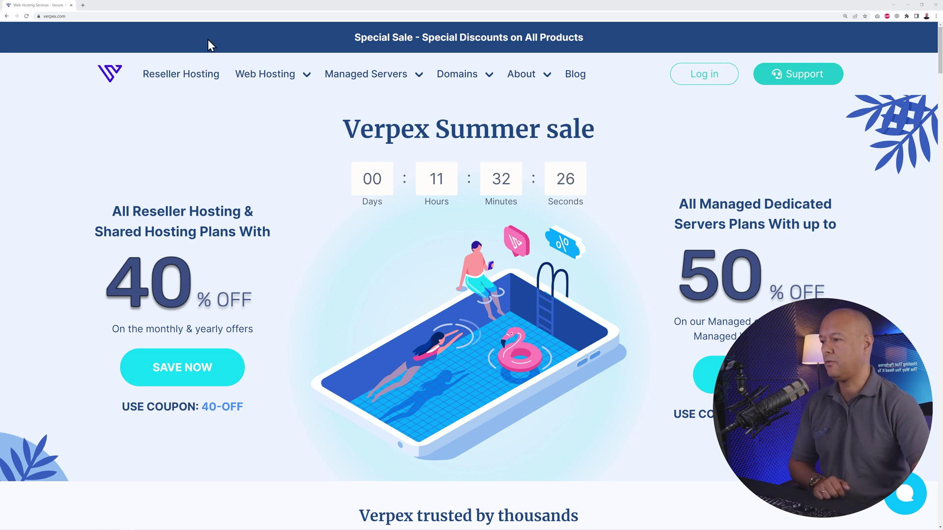
- Open Verpex's Cloud Web Hosting page and scroll down to the pricing plan cards
{"action": "mouse_move", "coordinate": [286, 74]}
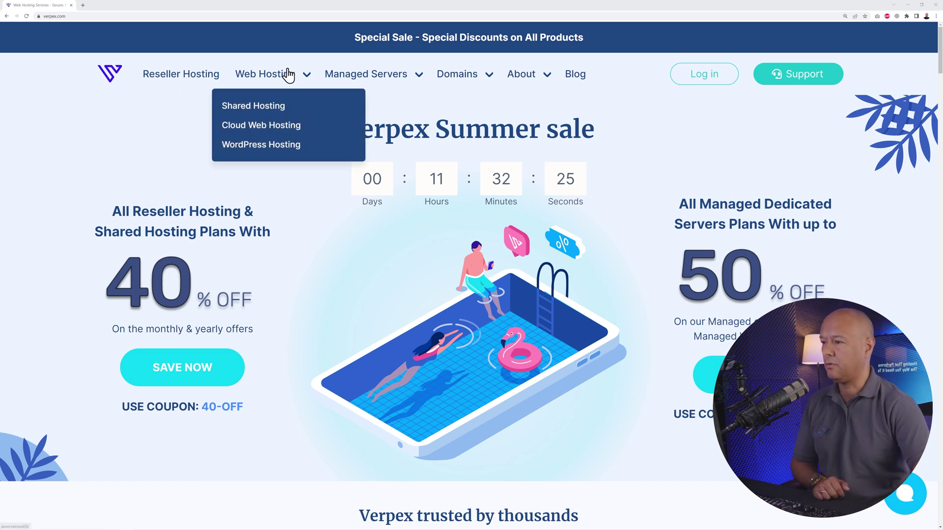
{"action": "left_click", "coordinate": [261, 132]}
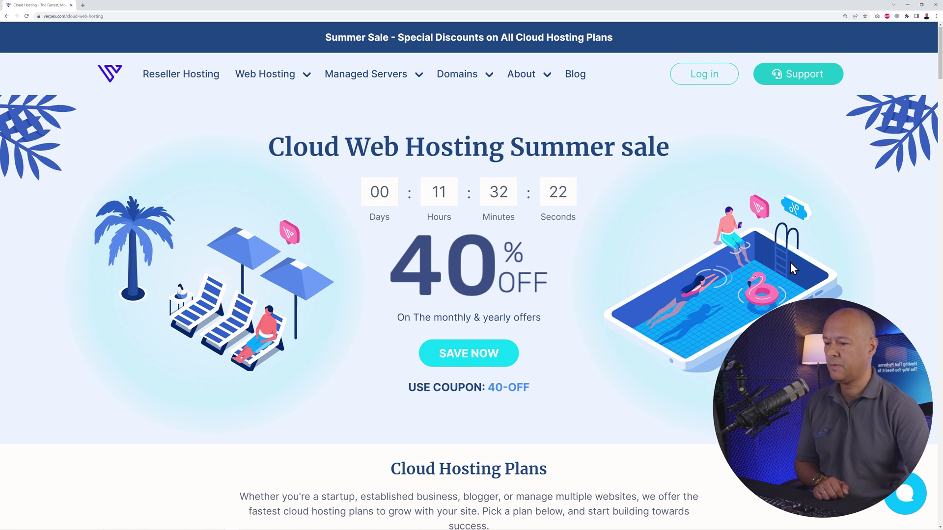
{"action": "scroll", "coordinate": [791, 263], "scroll_direction": "down", "scroll_amount": 10}
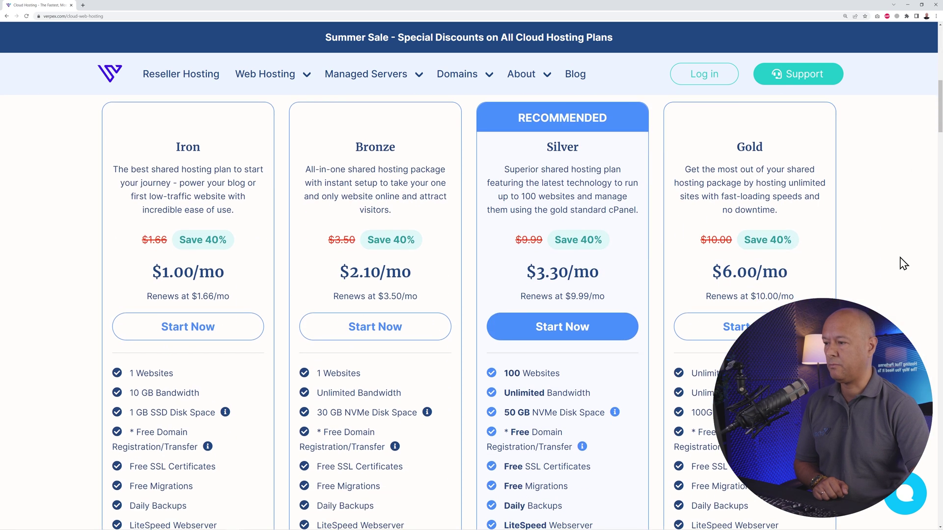
{"action": "scroll", "coordinate": [904, 264], "scroll_direction": "down", "scroll_amount": 1}
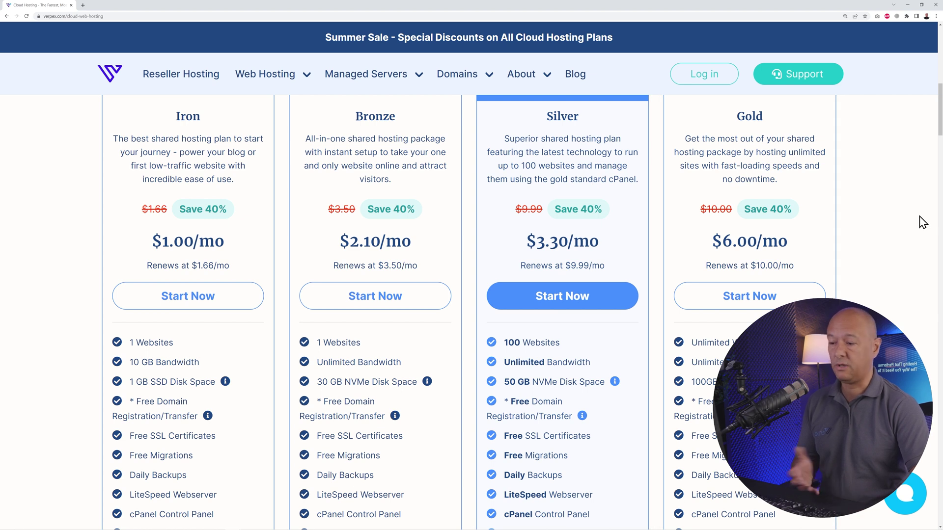
{"action": "scroll", "coordinate": [418, 318], "scroll_direction": "down", "scroll_amount": 2}
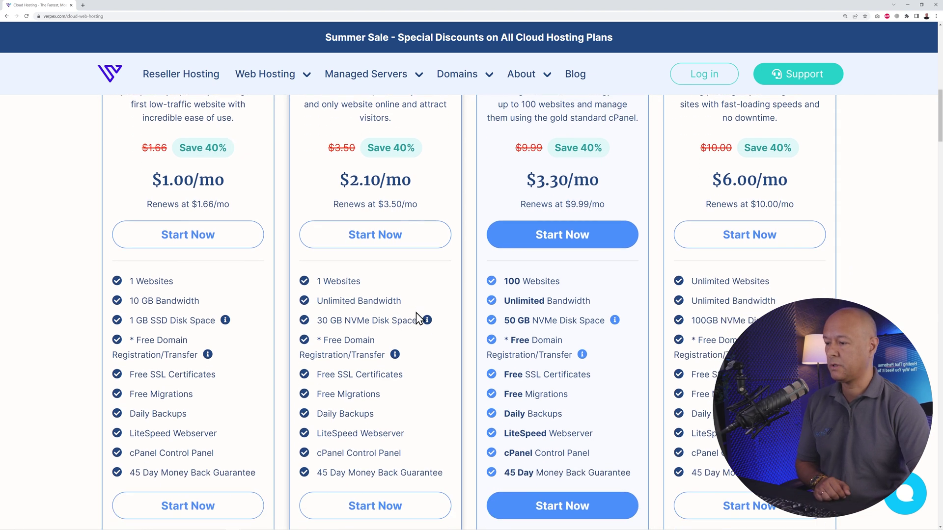
- Compare the plans' Websites limits: Iron 1, then 100, and Gold Unlimited
{"action": "left_click_drag", "start_coordinate": [133, 281], "coordinate": [161, 281]}
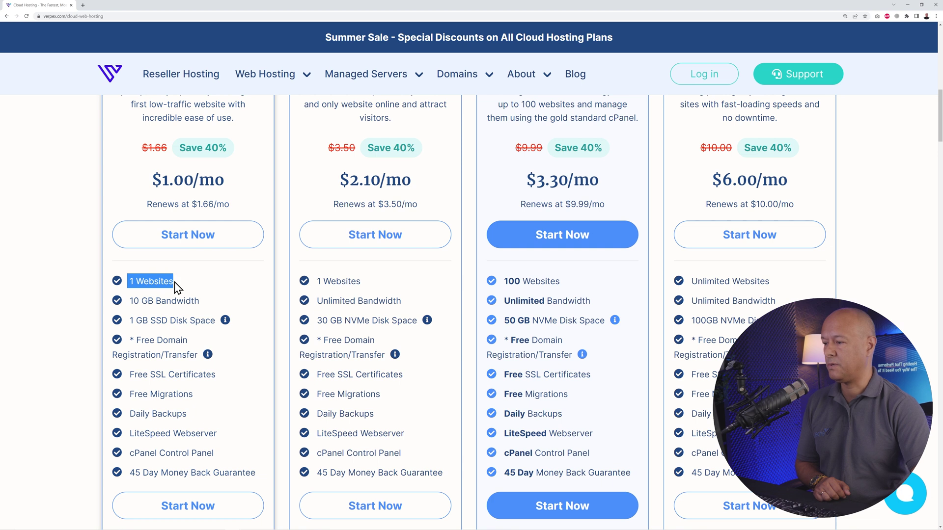
{"action": "left_click", "coordinate": [347, 281]}
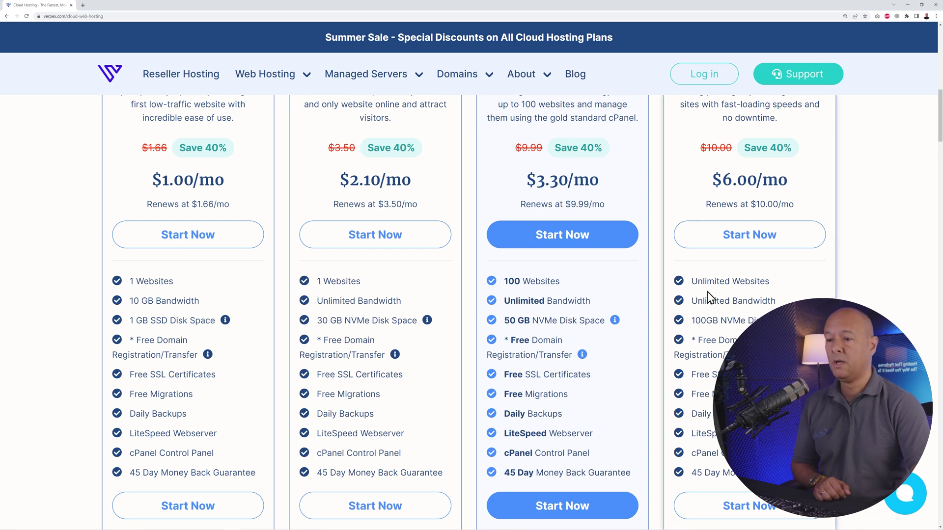
{"action": "scroll", "coordinate": [707, 297], "scroll_direction": "up", "scroll_amount": 1}
{"action": "scroll", "coordinate": [877, 207], "scroll_direction": "down", "scroll_amount": 2}
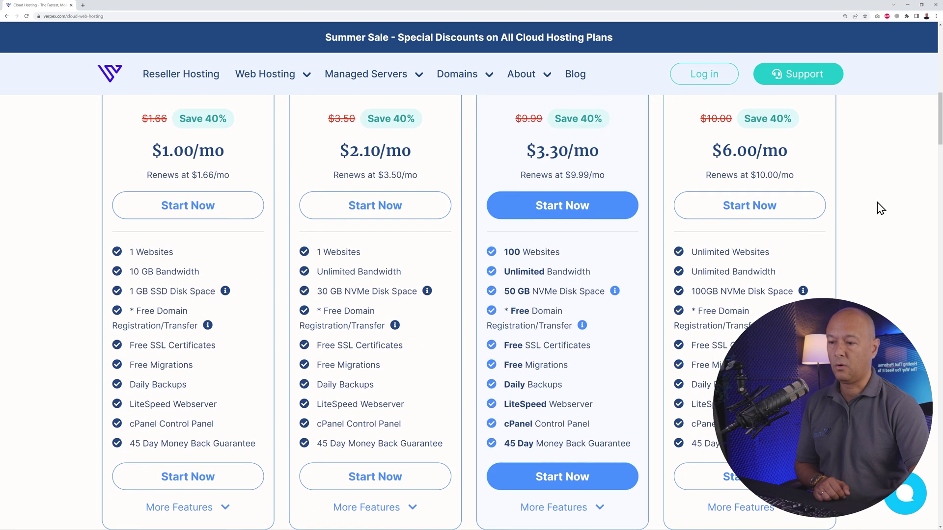
{"action": "mouse_move", "coordinate": [550, 294]}
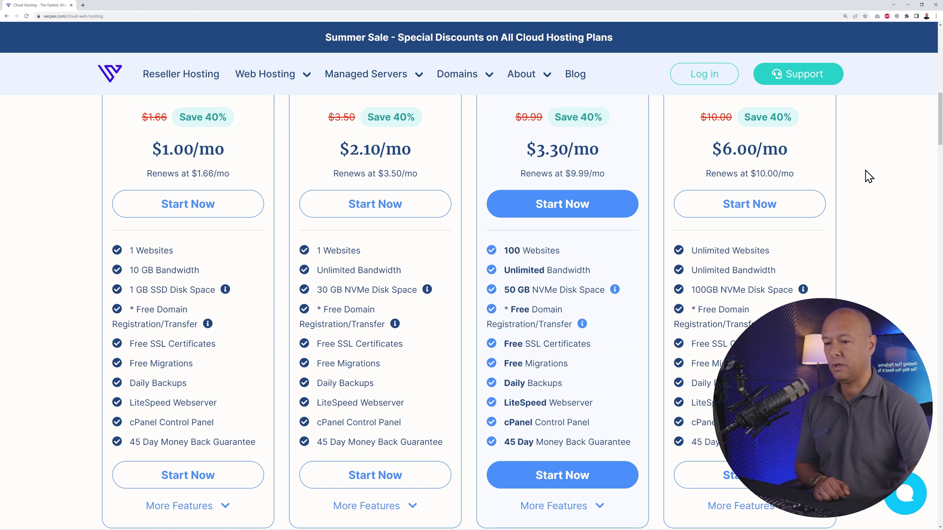
{"action": "left_click_drag", "start_coordinate": [707, 252], "coordinate": [883, 252]}
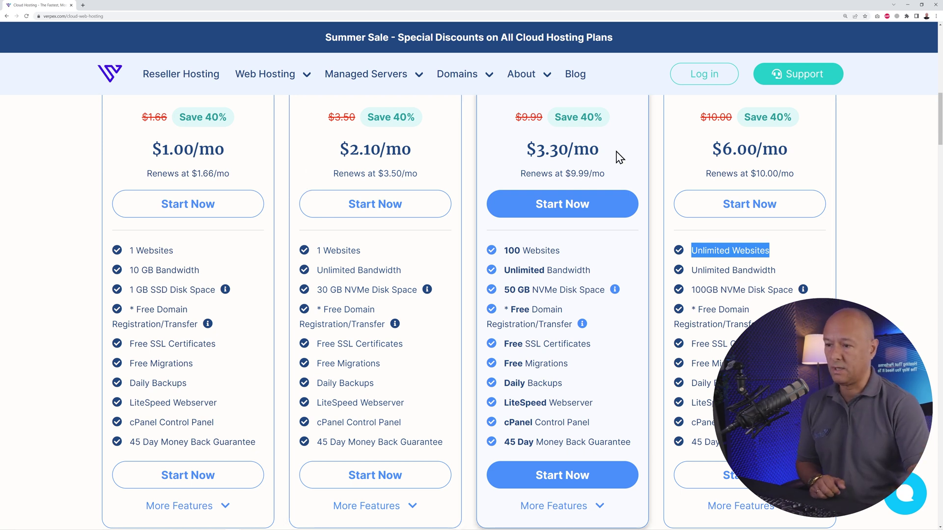
{"action": "scroll", "coordinate": [582, 172], "scroll_direction": "up", "scroll_amount": 1}
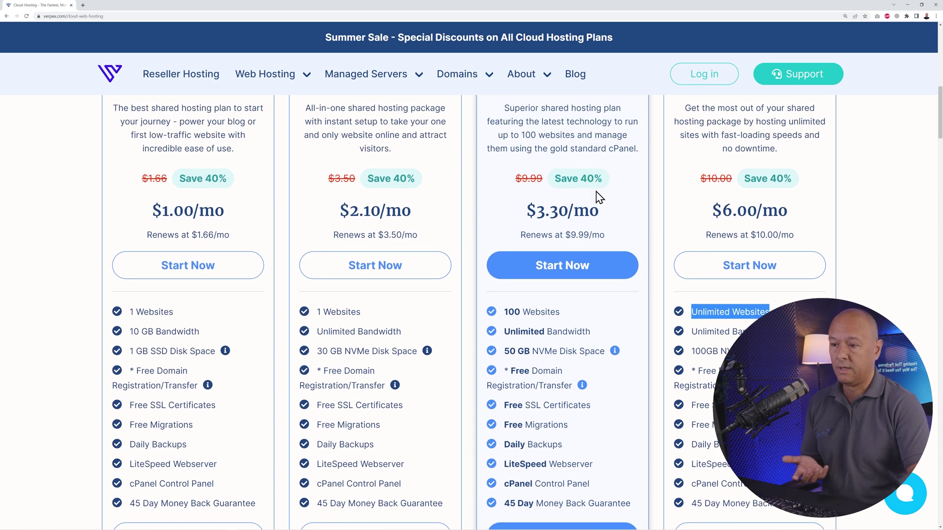
{"action": "scroll", "coordinate": [609, 231], "scroll_direction": "down", "scroll_amount": 1}
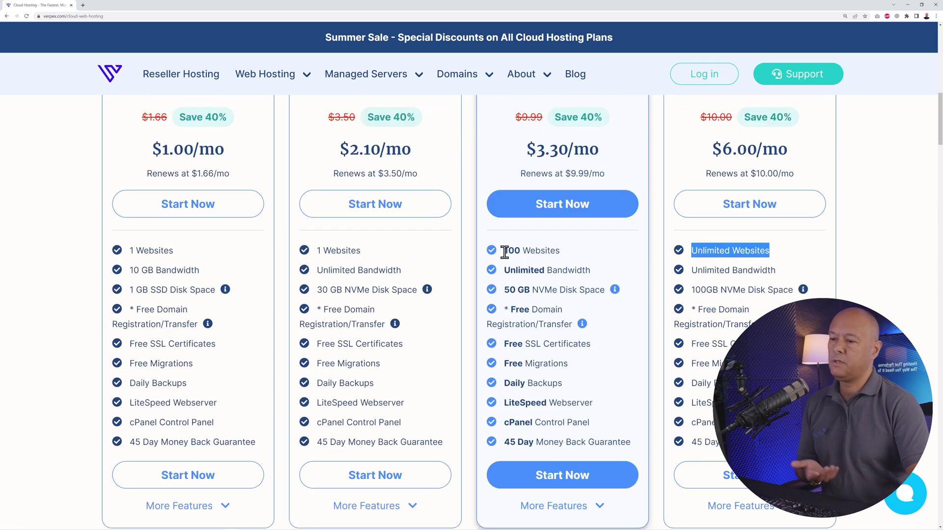
{"action": "left_click_drag", "start_coordinate": [501, 250], "coordinate": [562, 255]}
{"action": "left_click", "coordinate": [592, 259]}
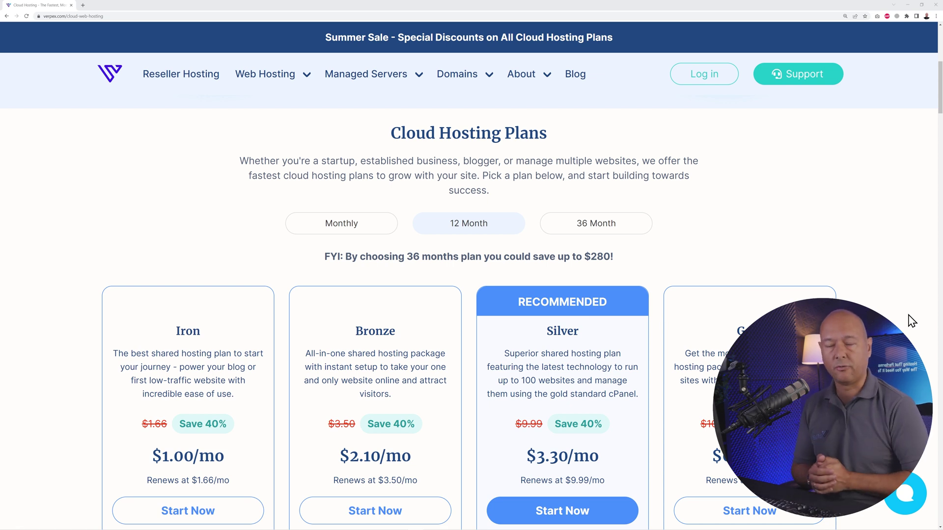
{"action": "scroll", "coordinate": [894, 297], "scroll_direction": "down", "scroll_amount": 5}
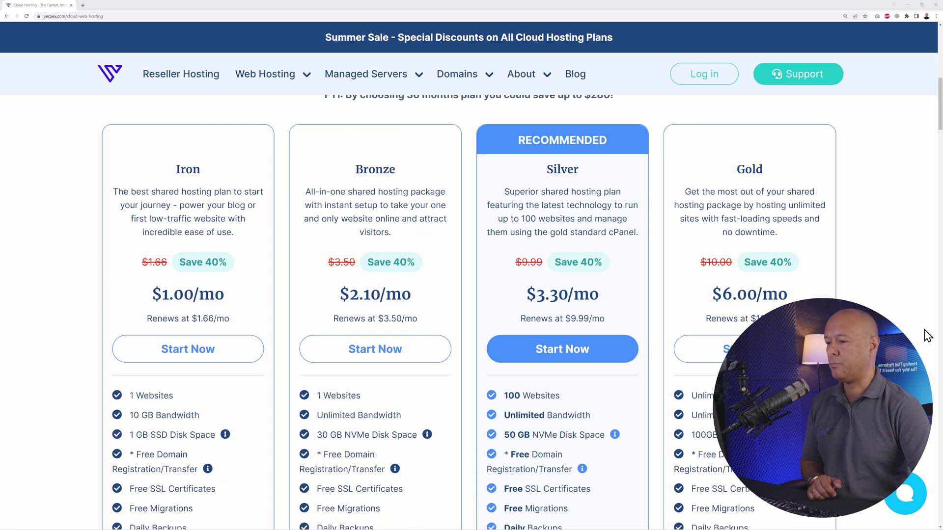
{"action": "scroll", "coordinate": [614, 268], "scroll_direction": "up", "scroll_amount": 1}
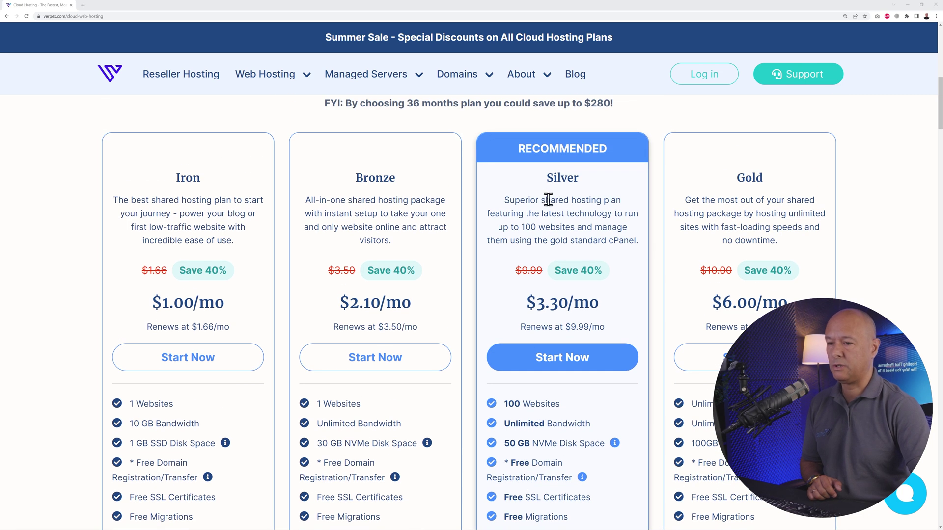
{"action": "scroll", "coordinate": [795, 216], "scroll_direction": "down", "scroll_amount": 3}
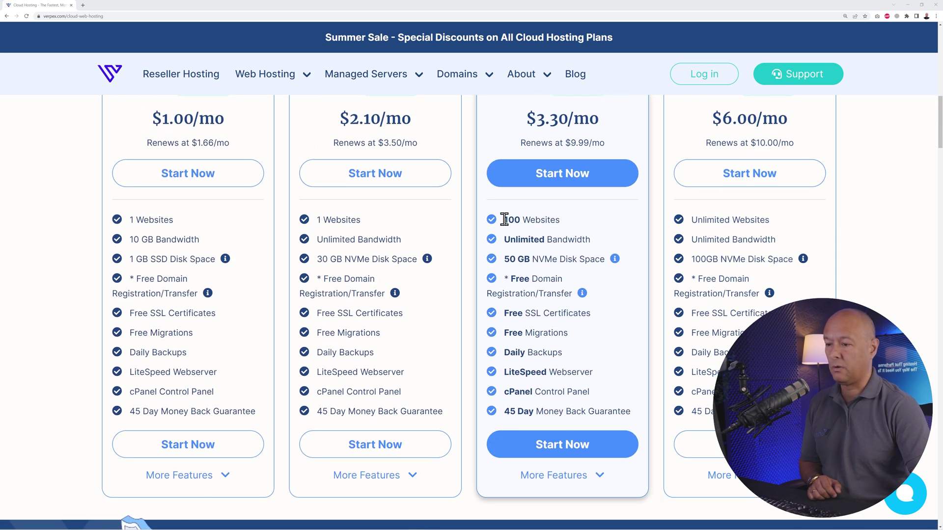
{"action": "left_click_drag", "start_coordinate": [504, 220], "coordinate": [576, 226]}
{"action": "left_click", "coordinate": [574, 226]}
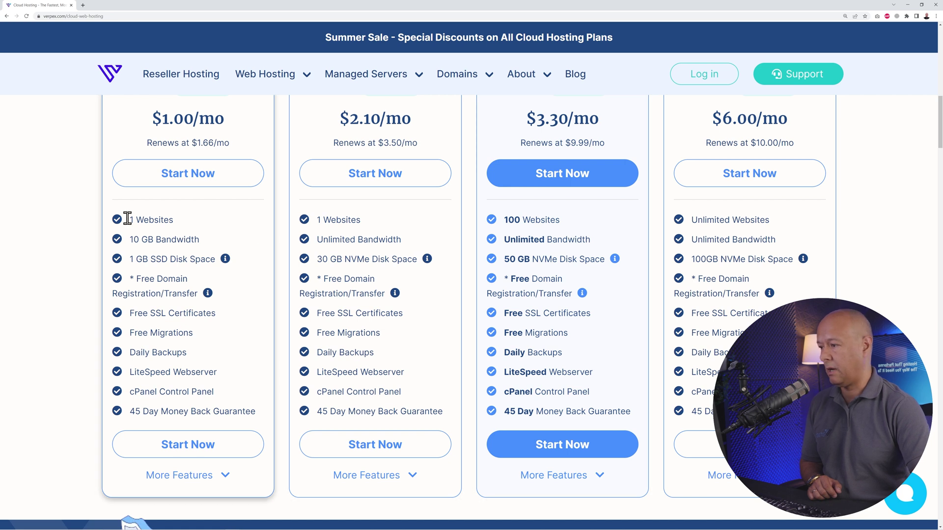
{"action": "left_click_drag", "start_coordinate": [127, 219], "coordinate": [181, 228]}
{"action": "left_click_drag", "start_coordinate": [317, 219], "coordinate": [402, 226]}
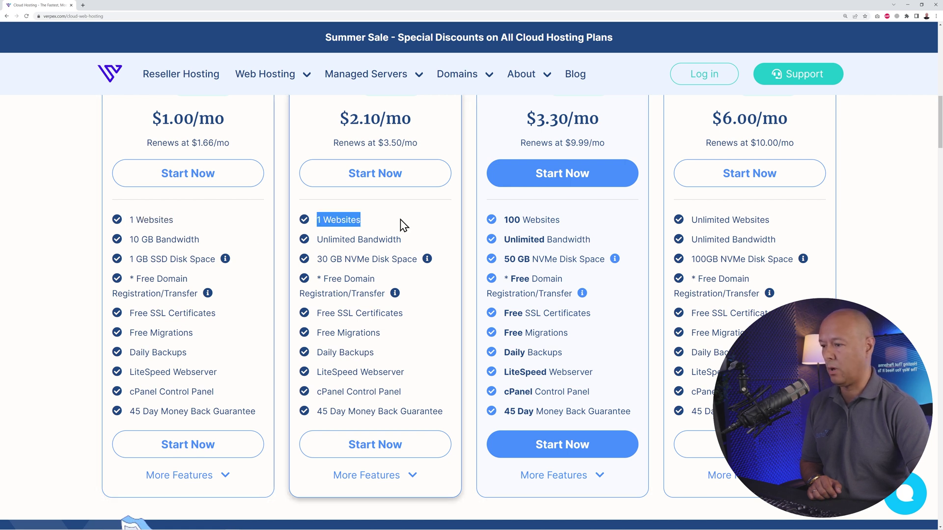
{"action": "mouse_move", "coordinate": [637, 288]}
{"action": "scroll", "coordinate": [565, 265], "scroll_direction": "up", "scroll_amount": 1}
{"action": "left_click", "coordinate": [808, 291]}
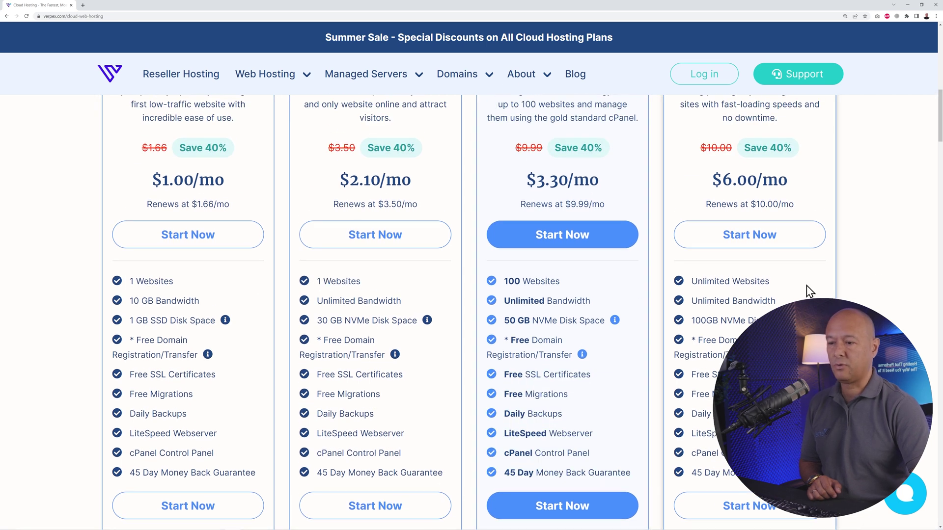
{"action": "mouse_move", "coordinate": [632, 325]}
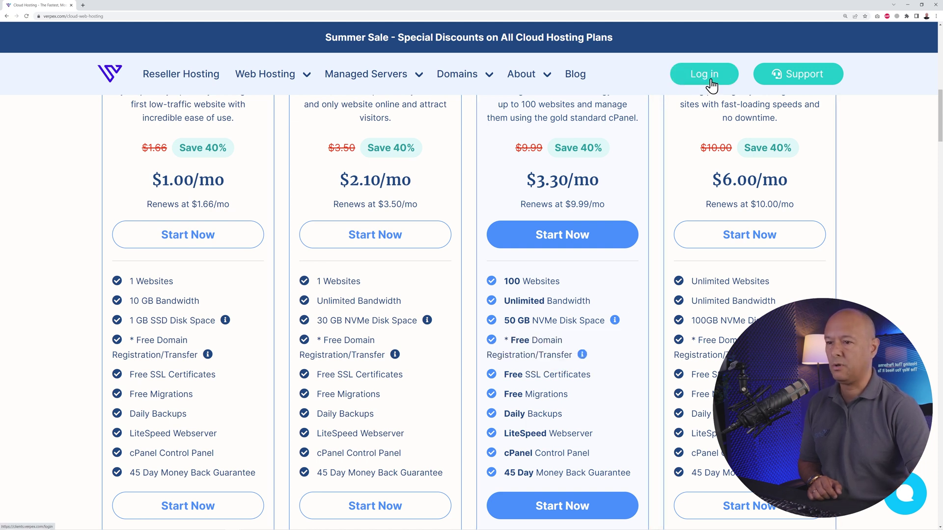
- Sign in to the client area and view the Web Hosting – Silver product for mrwebverpex.com
{"action": "scroll", "coordinate": [625, 215], "scroll_direction": "up", "scroll_amount": 2}
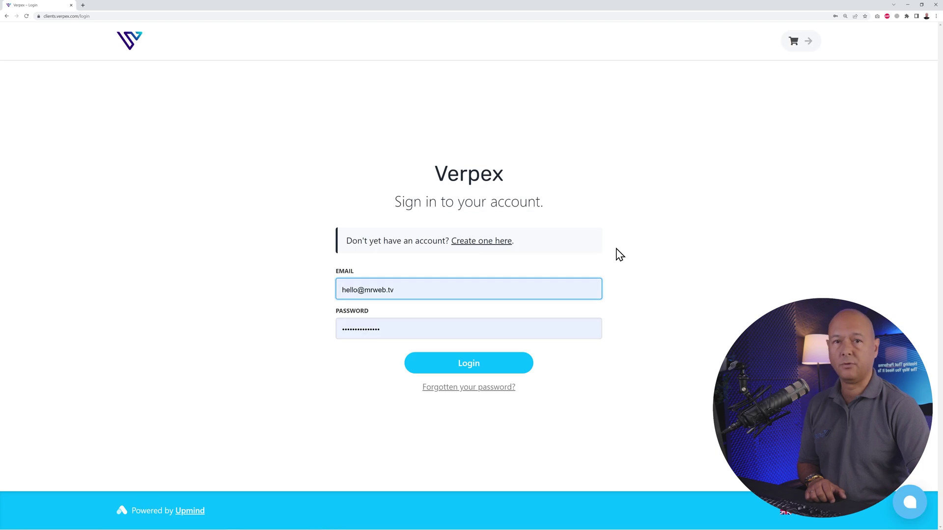
{"action": "left_click", "coordinate": [488, 366]}
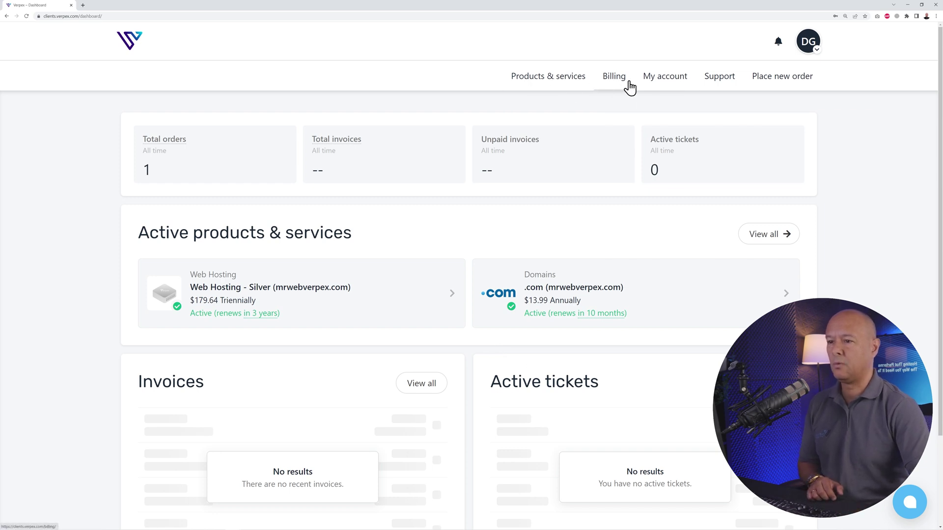
{"action": "left_click", "coordinate": [558, 88]}
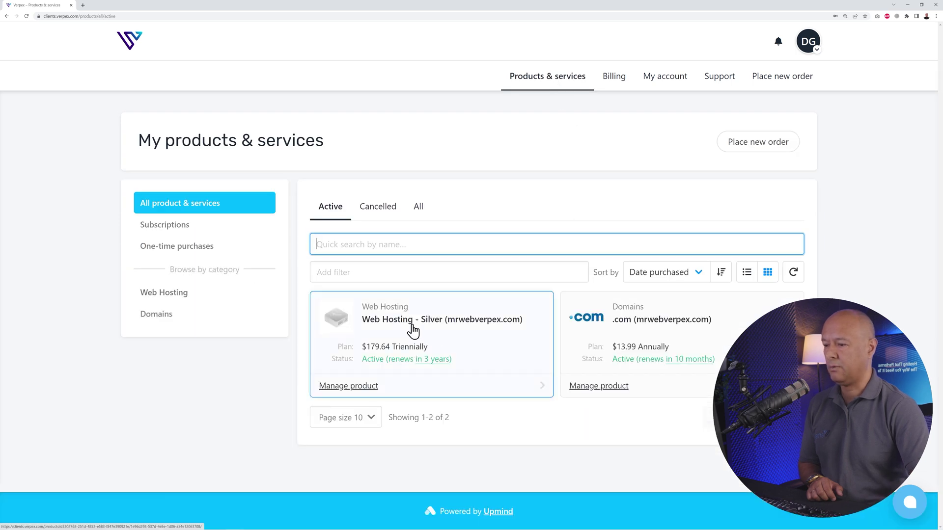
{"action": "left_click", "coordinate": [464, 339]}
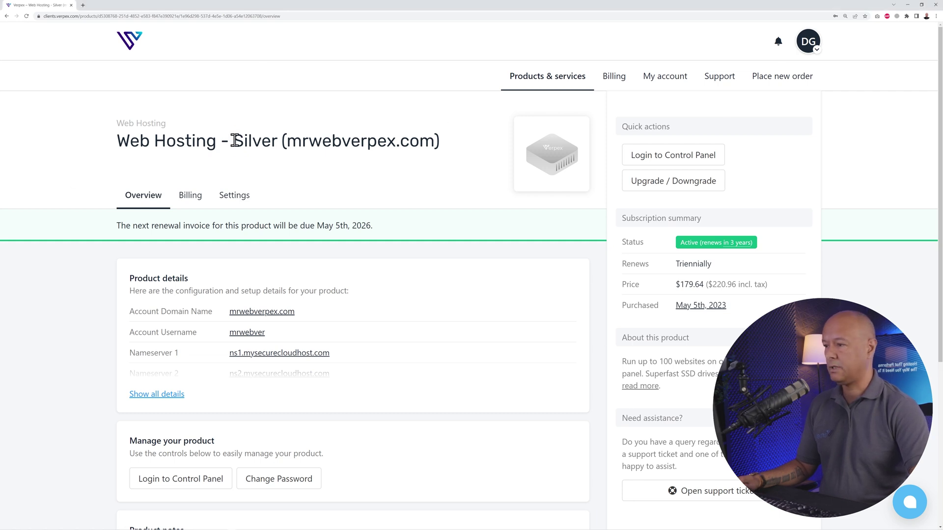
{"action": "left_click_drag", "start_coordinate": [234, 141], "coordinate": [273, 140]}
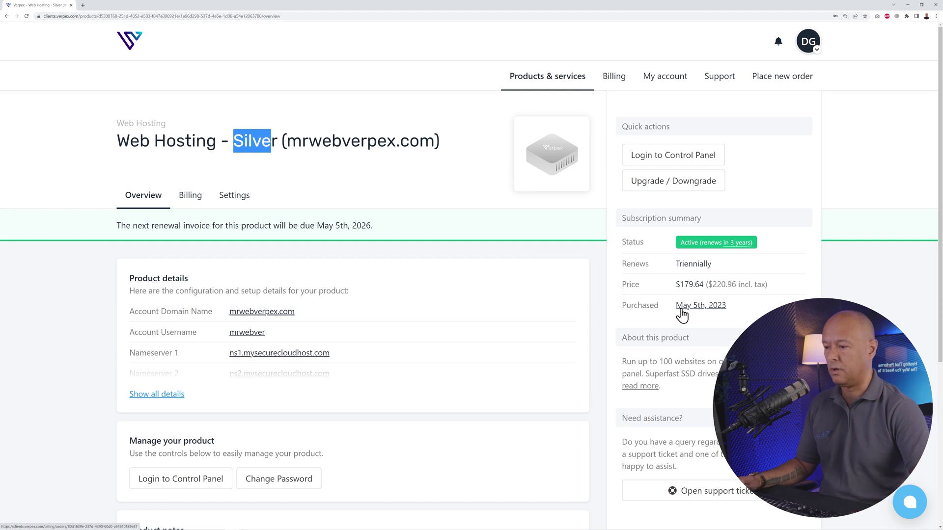
{"action": "left_click", "coordinate": [587, 227]}
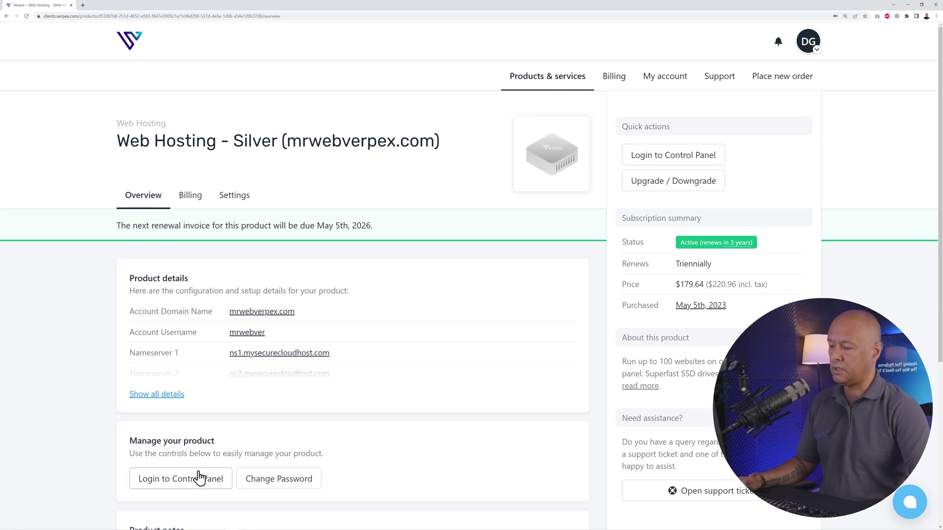
{"action": "scroll", "coordinate": [196, 476], "scroll_direction": "down", "scroll_amount": 1}
{"action": "scroll", "coordinate": [509, 244], "scroll_direction": "up", "scroll_amount": 1}
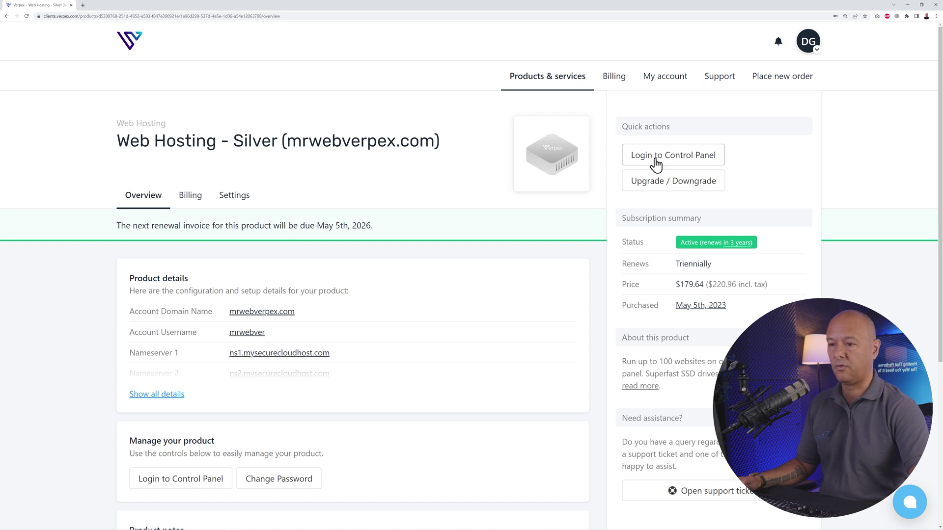
- Log in to cPanel from Quick actions and skip the starting-point choices
{"action": "left_click", "coordinate": [671, 158]}
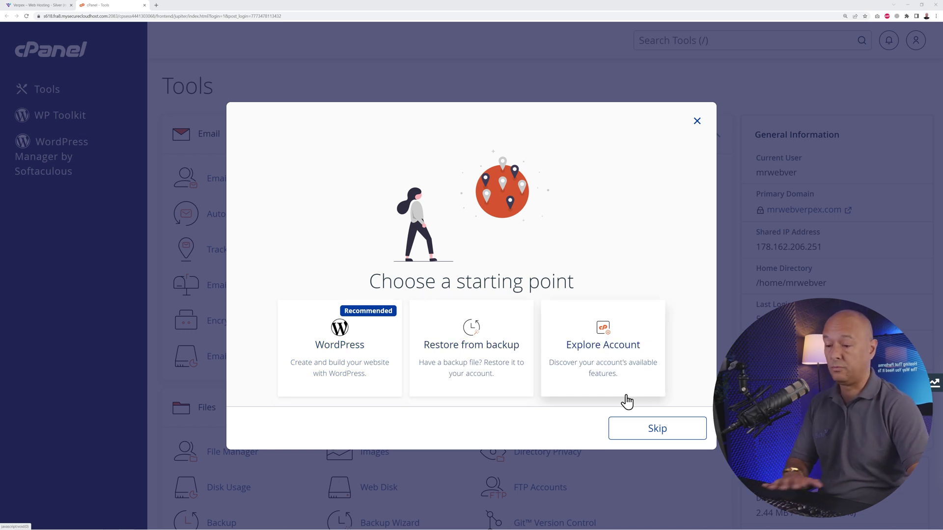
{"action": "left_click", "coordinate": [657, 436]}
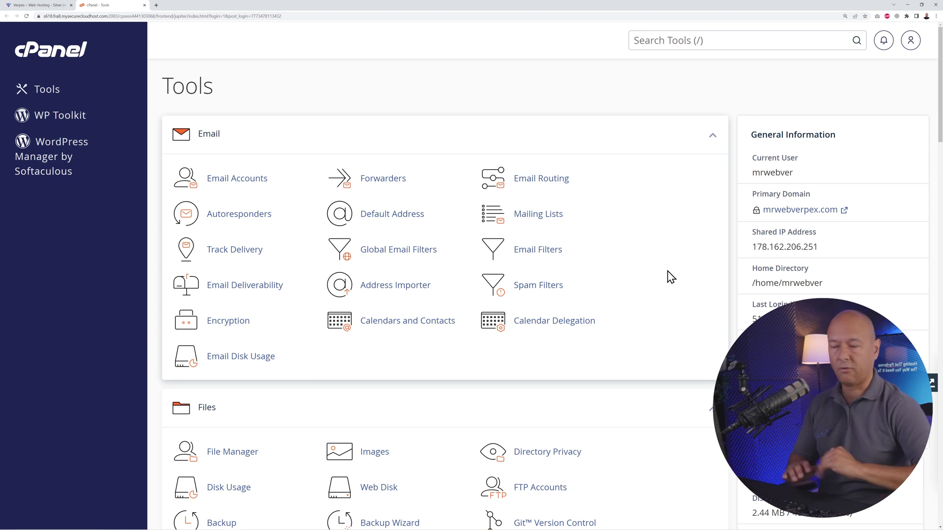
{"action": "scroll", "coordinate": [645, 272], "scroll_direction": "down", "scroll_amount": 10}
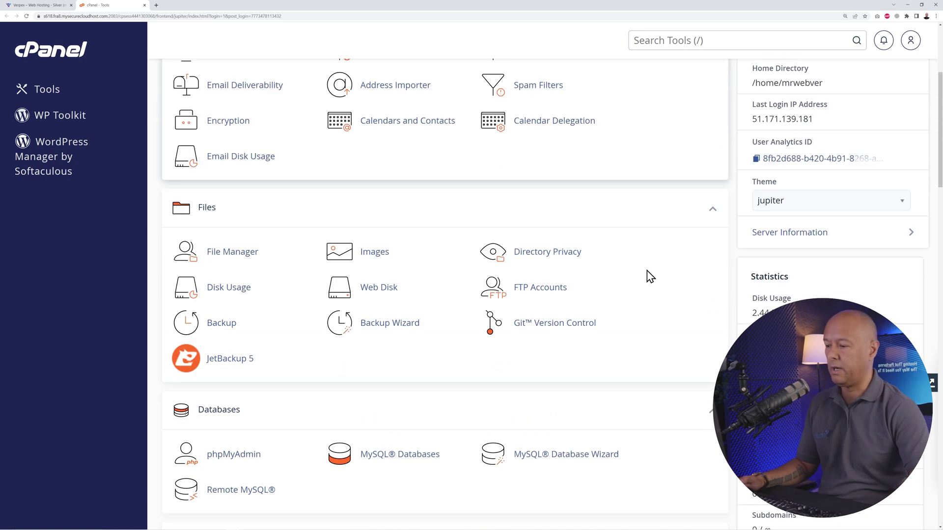
{"action": "scroll", "coordinate": [659, 279], "scroll_direction": "down", "scroll_amount": 6}
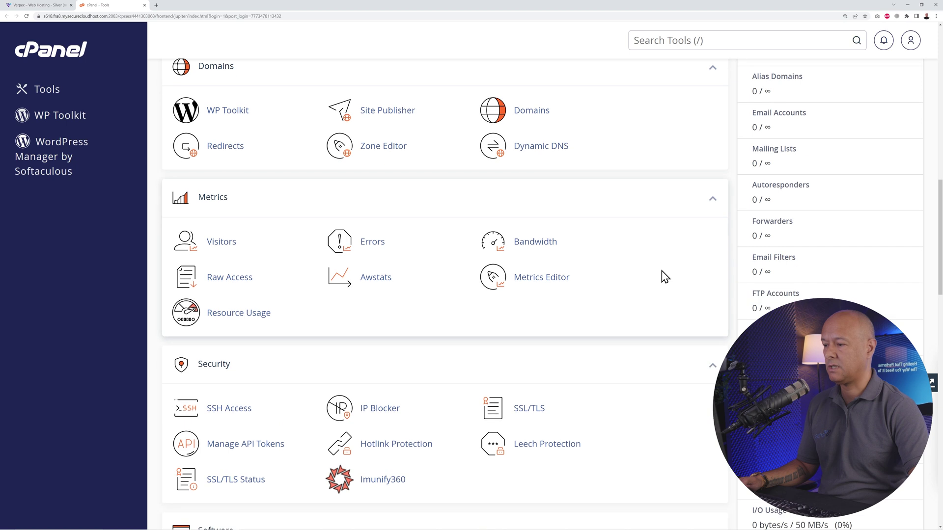
{"action": "middle_click", "coordinate": [657, 270]}
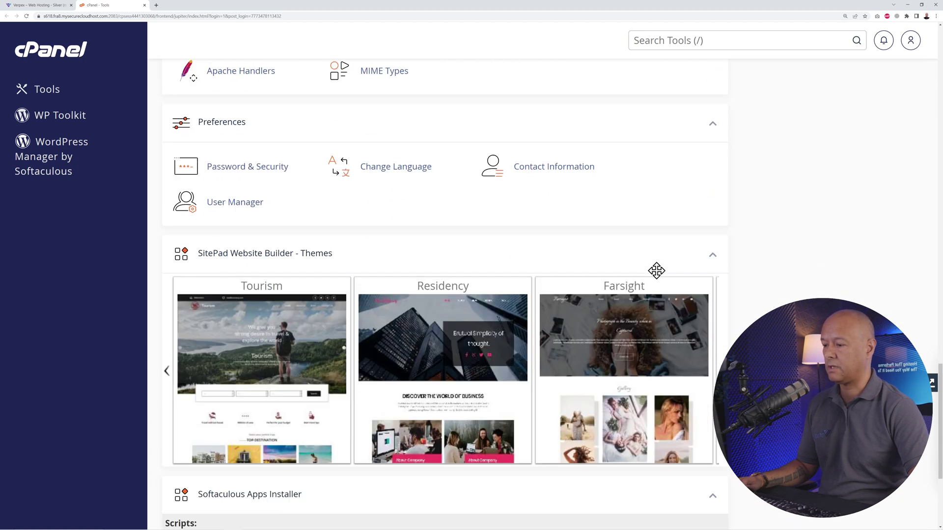
{"action": "scroll", "coordinate": [657, 275], "scroll_direction": "up", "scroll_amount": 20}
{"action": "scroll", "coordinate": [657, 278], "scroll_direction": "up", "scroll_amount": 15}
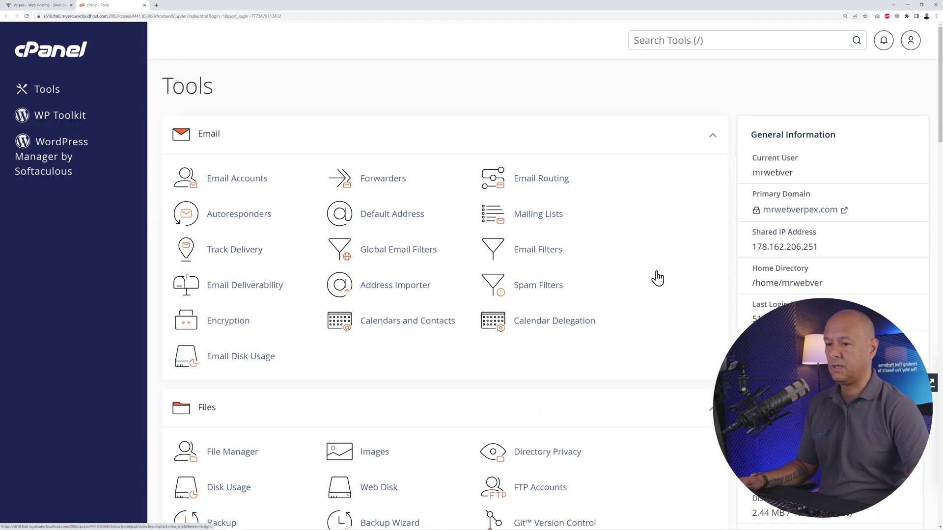
{"action": "scroll", "coordinate": [657, 278], "scroll_direction": "down", "scroll_amount": 1}
{"action": "scroll", "coordinate": [660, 278], "scroll_direction": "up", "scroll_amount": 1}
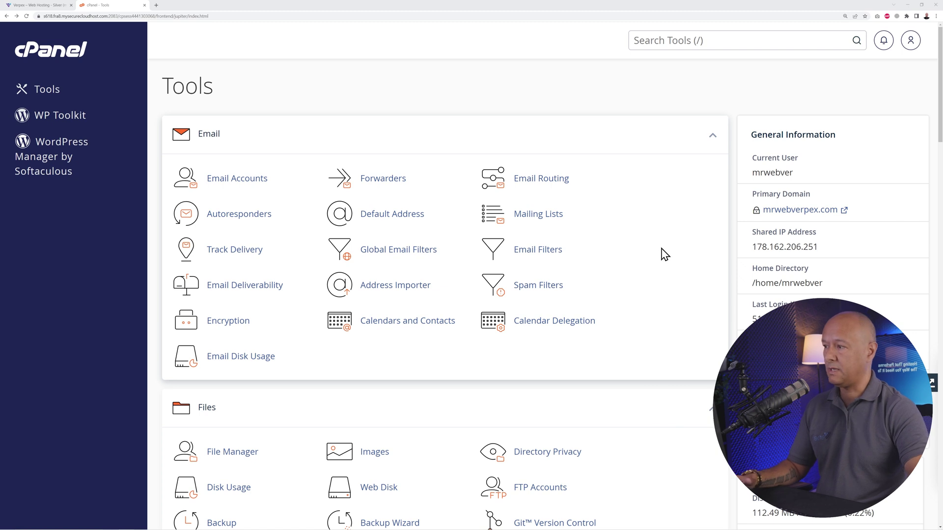
{"action": "scroll", "coordinate": [664, 253], "scroll_direction": "down", "scroll_amount": 1}
{"action": "scroll", "coordinate": [664, 253], "scroll_direction": "down", "scroll_amount": 7}
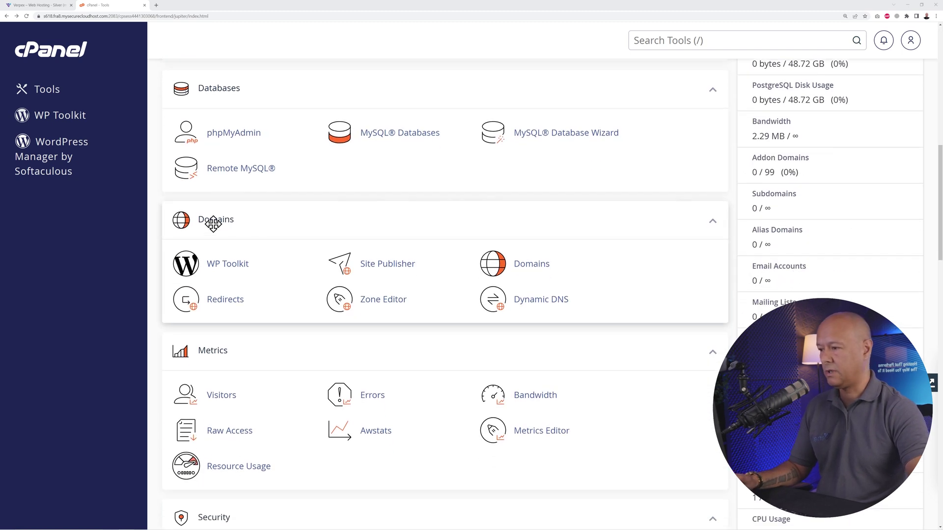
- Show the account's domains, where only mrwebverpex.com with /public_html exists
{"action": "left_click", "coordinate": [541, 267]}
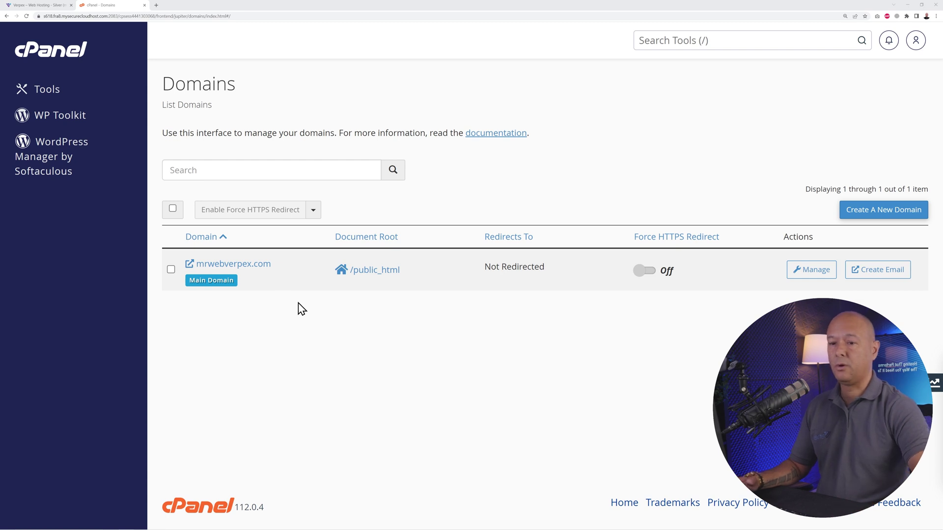
- Create verpexsamplesite1.com with its own document root instead of sharing the main one
{"action": "left_click", "coordinate": [863, 220]}
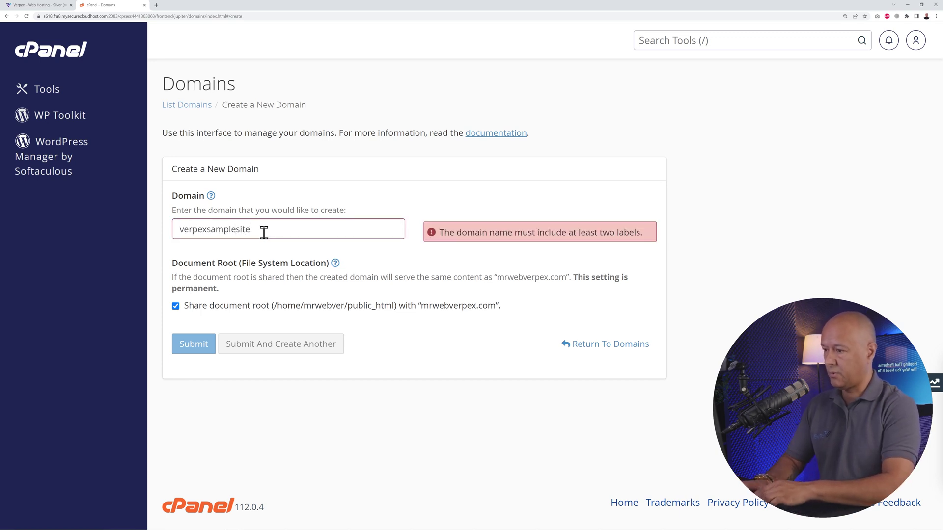
{"action": "type", "text": ".com"}
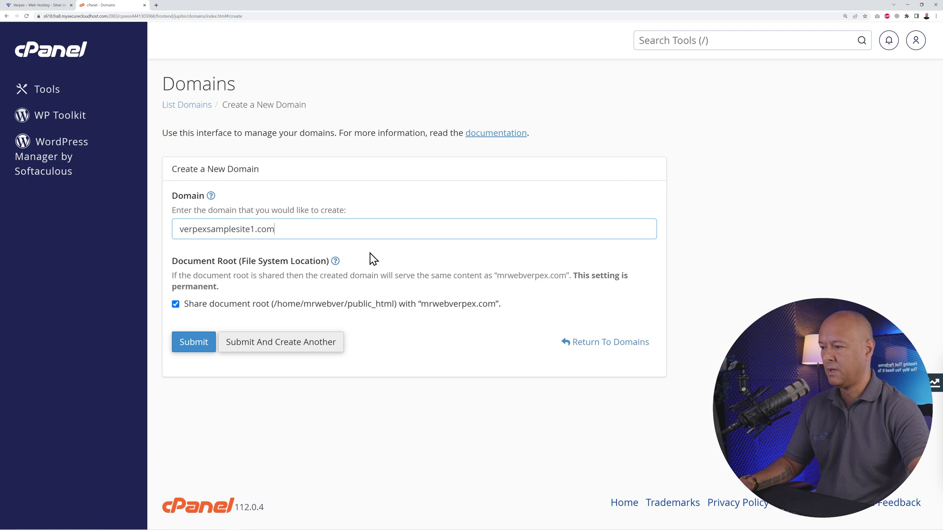
{"action": "left_click", "coordinate": [390, 330]}
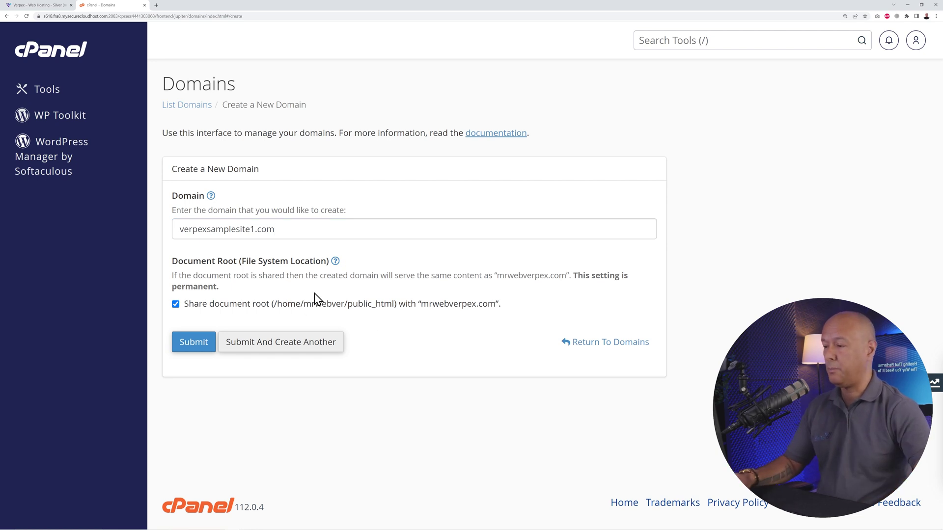
{"action": "left_click", "coordinate": [175, 304]}
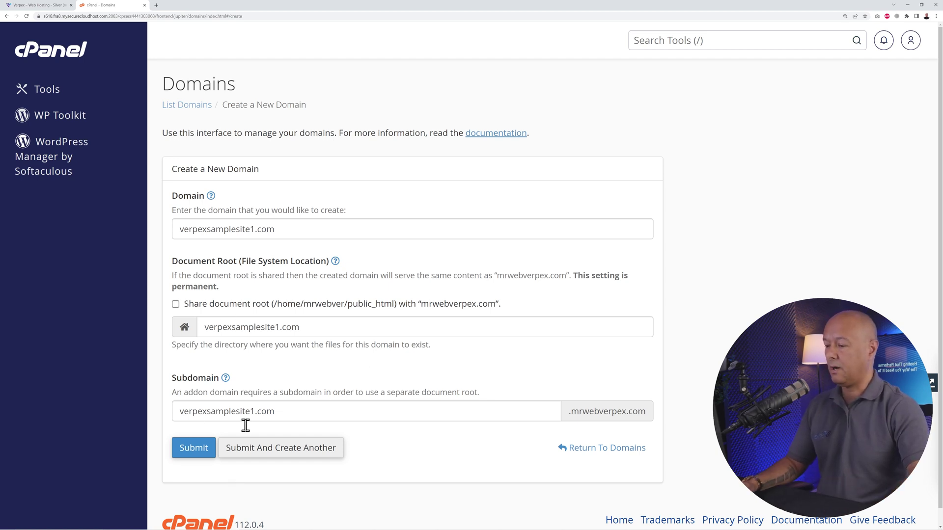
{"action": "left_click", "coordinate": [203, 449]}
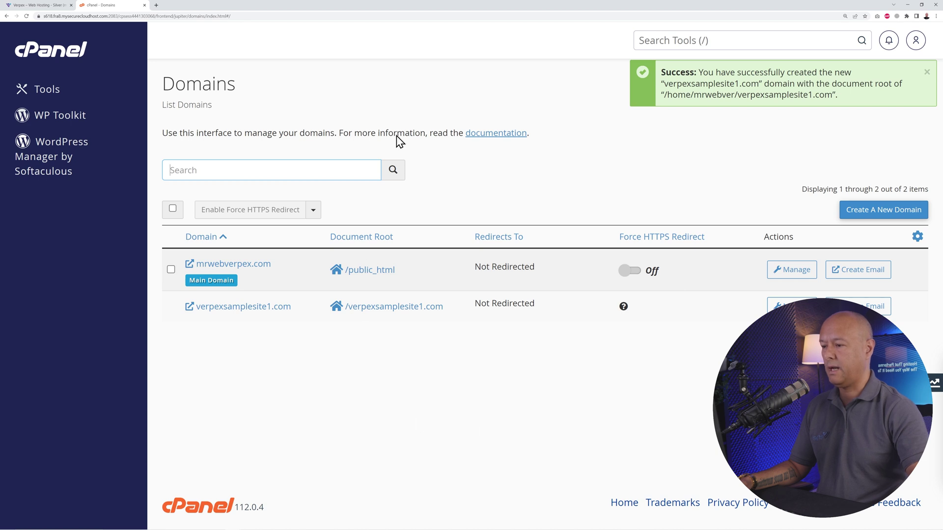
{"action": "left_click", "coordinate": [928, 75]}
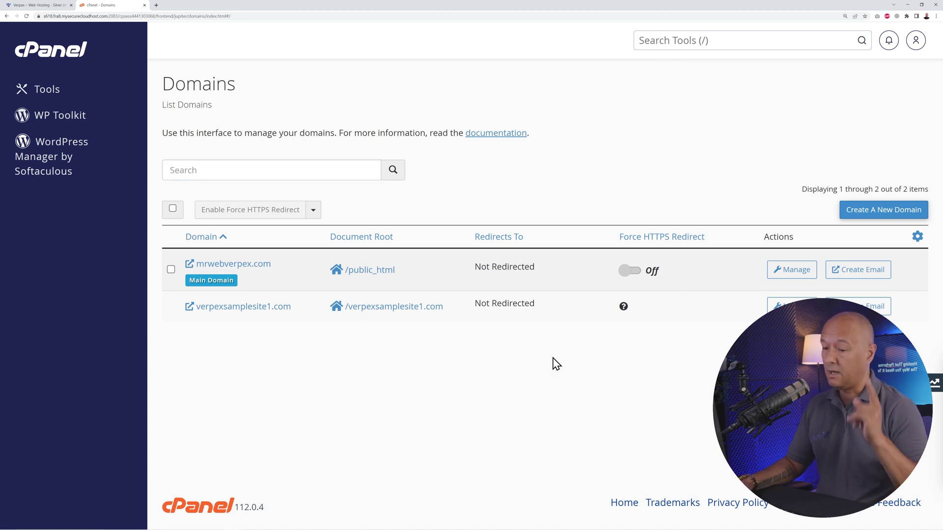
- Create verpexsamplesite2.com with its own document root /verpexsamplesite2.com
{"action": "left_click", "coordinate": [853, 215]}
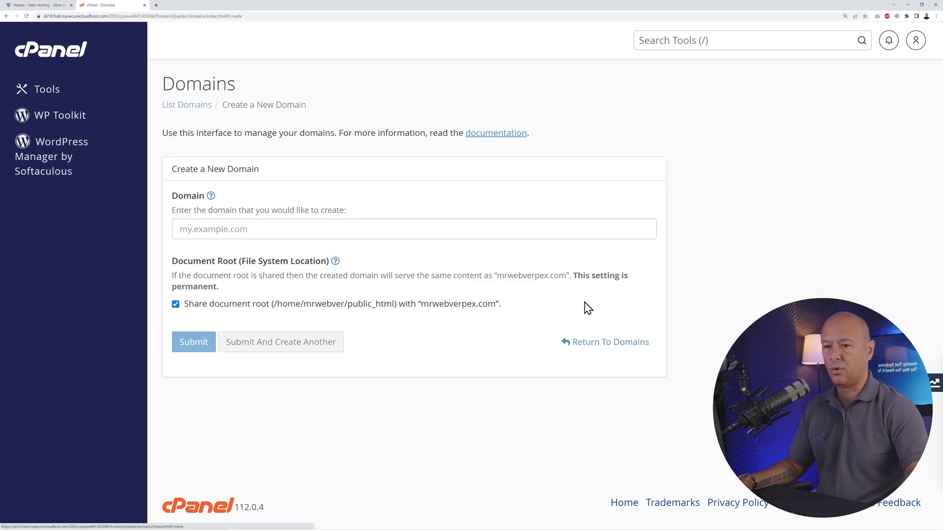
{"action": "left_click", "coordinate": [486, 227]}
{"action": "type", "text": "ver"}
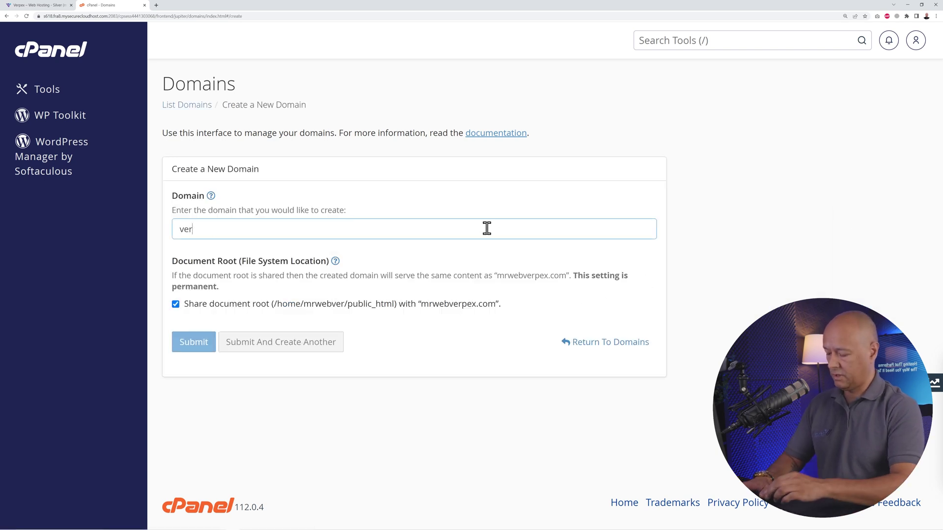
{"action": "type", "text": "pexsa"}
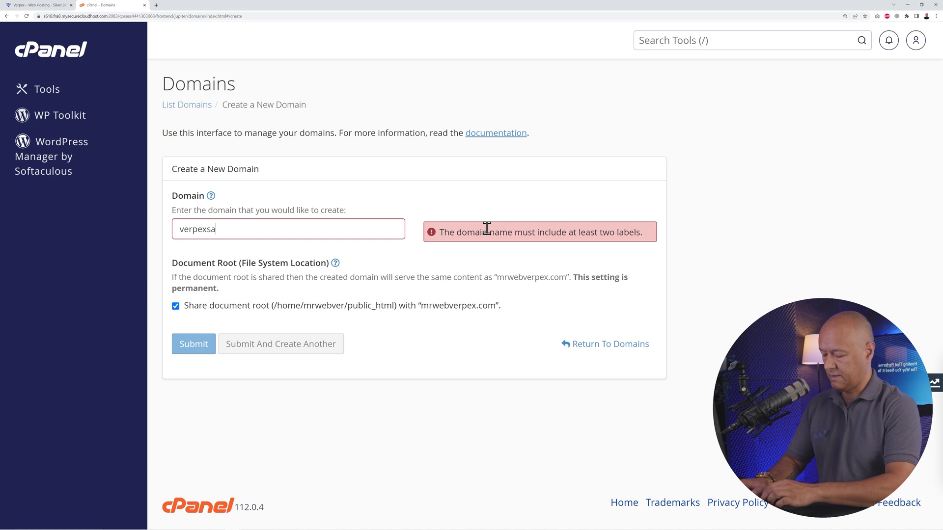
{"action": "type", "text": "mplesite2.cv"}
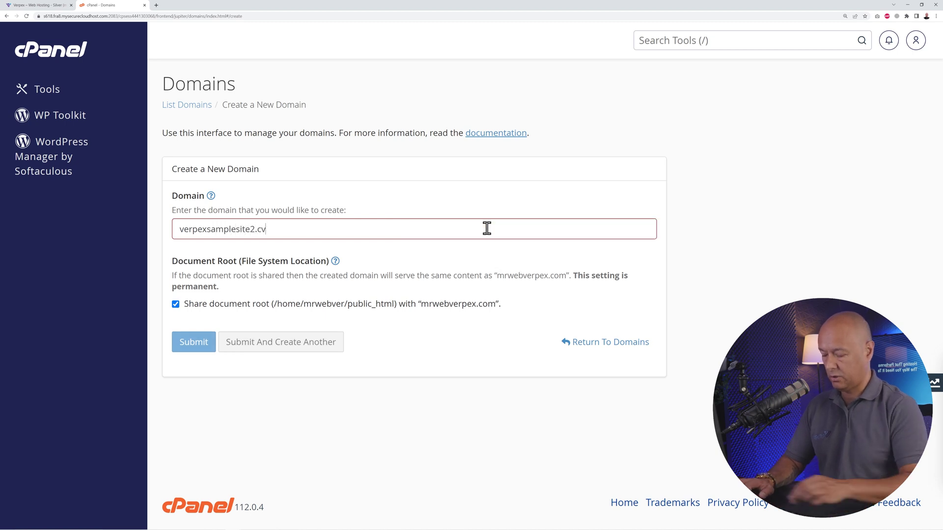
{"action": "key", "text": "BackSpace"}
{"action": "type", "text": "om"}
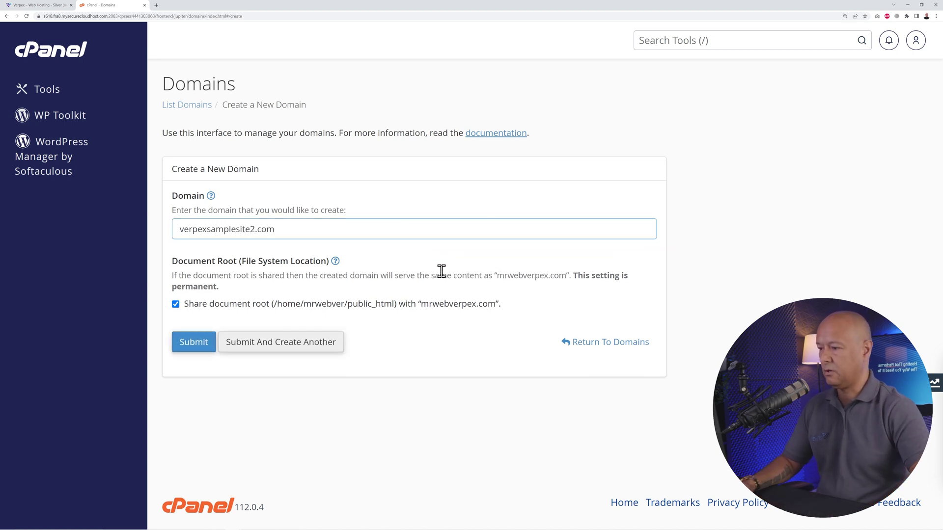
{"action": "left_click", "coordinate": [175, 304]}
{"action": "scroll", "coordinate": [315, 321], "scroll_direction": "down", "scroll_amount": 1}
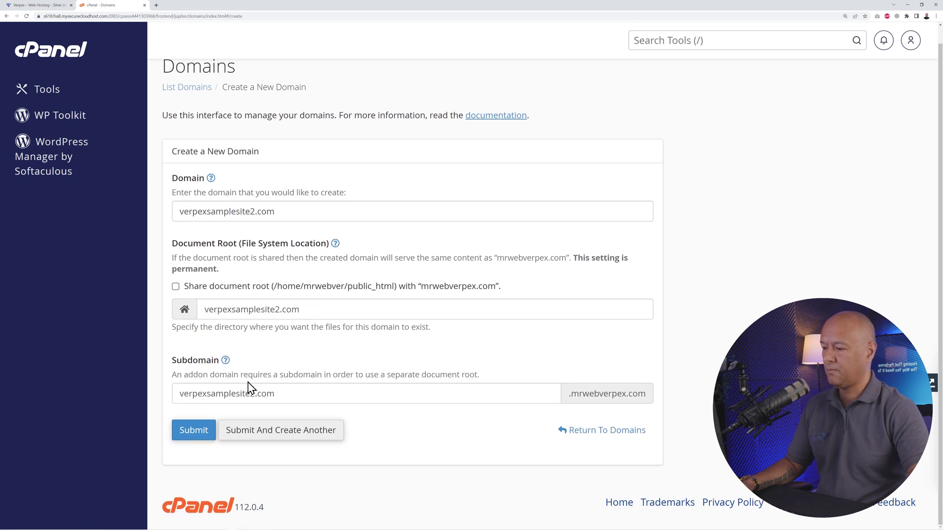
{"action": "left_click", "coordinate": [201, 441]}
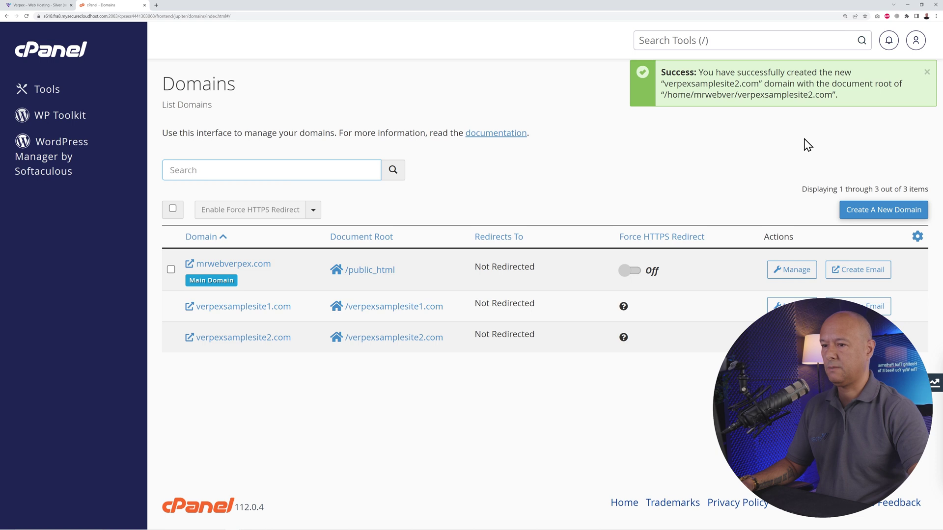
{"action": "left_click", "coordinate": [698, 161]}
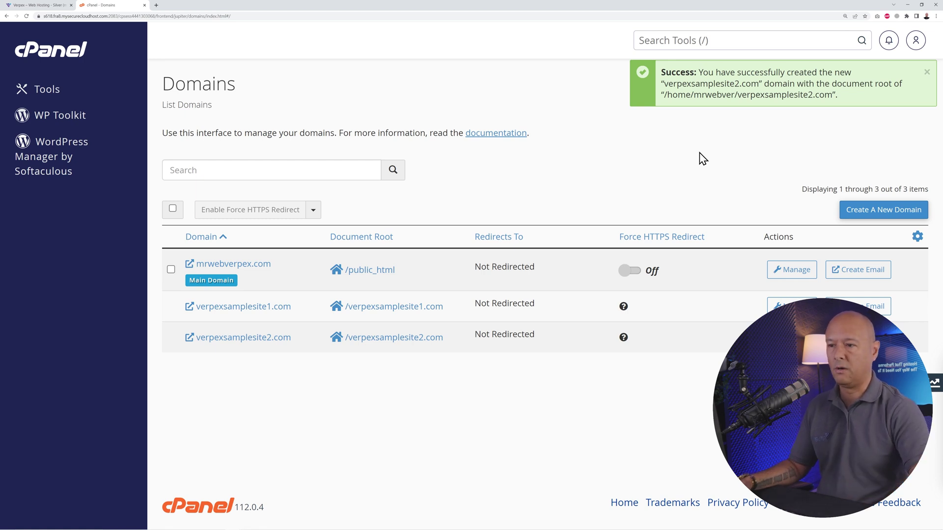
{"action": "left_click", "coordinate": [63, 121]}
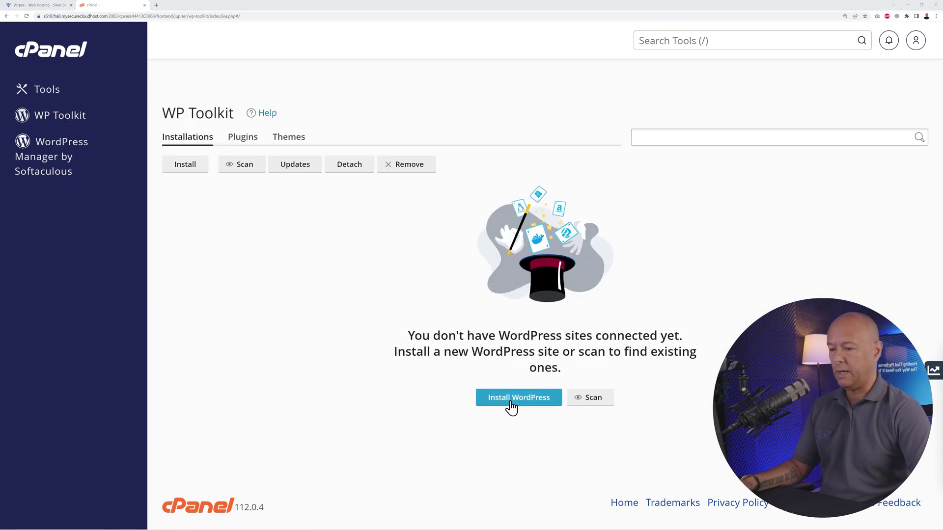
{"action": "left_click", "coordinate": [511, 407]}
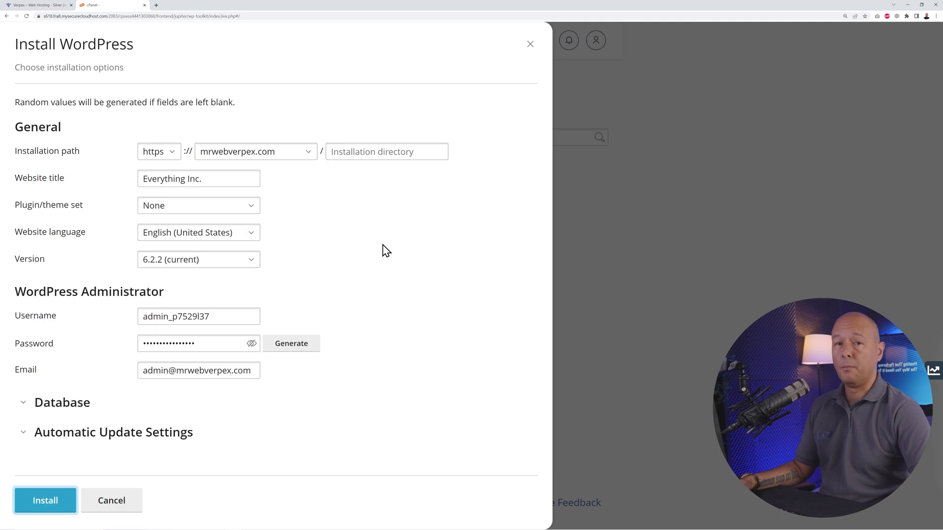
{"action": "left_click", "coordinate": [177, 158]}
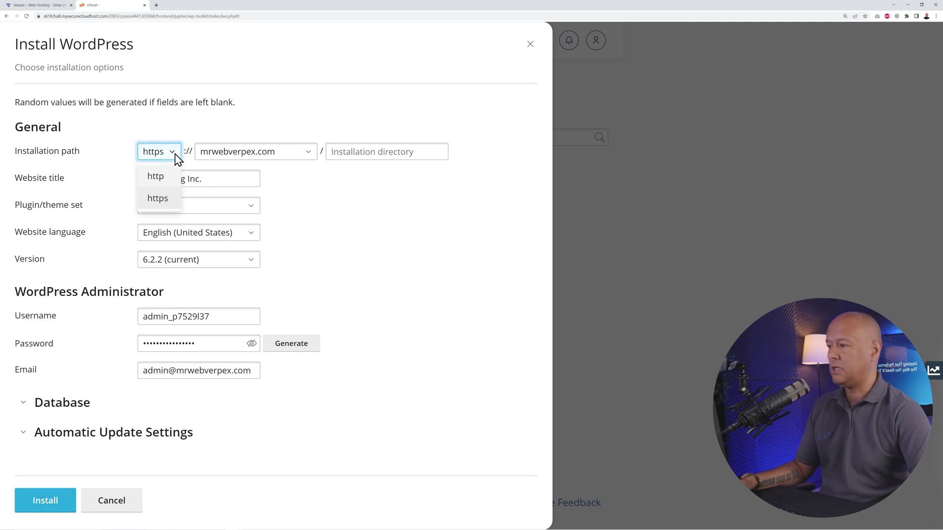
{"action": "left_click", "coordinate": [165, 200]}
{"action": "left_click", "coordinate": [309, 154]}
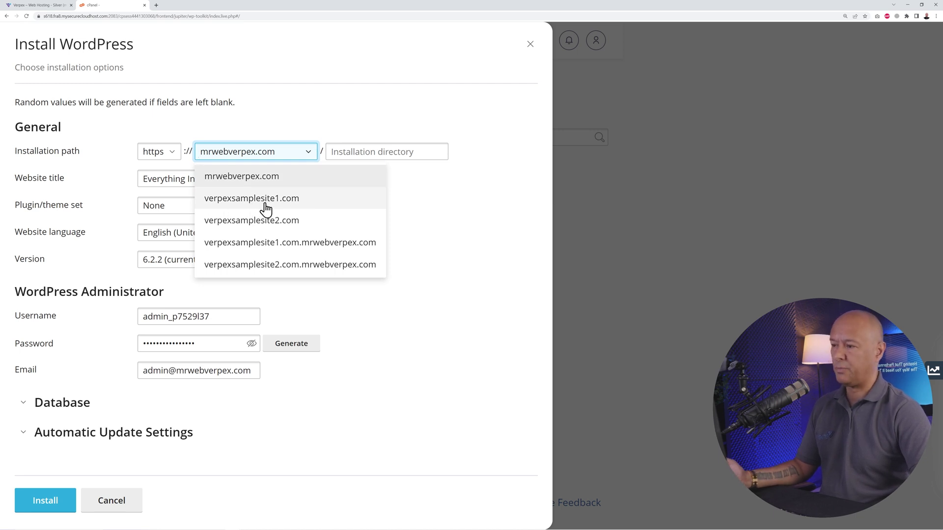
{"action": "left_click", "coordinate": [283, 207]}
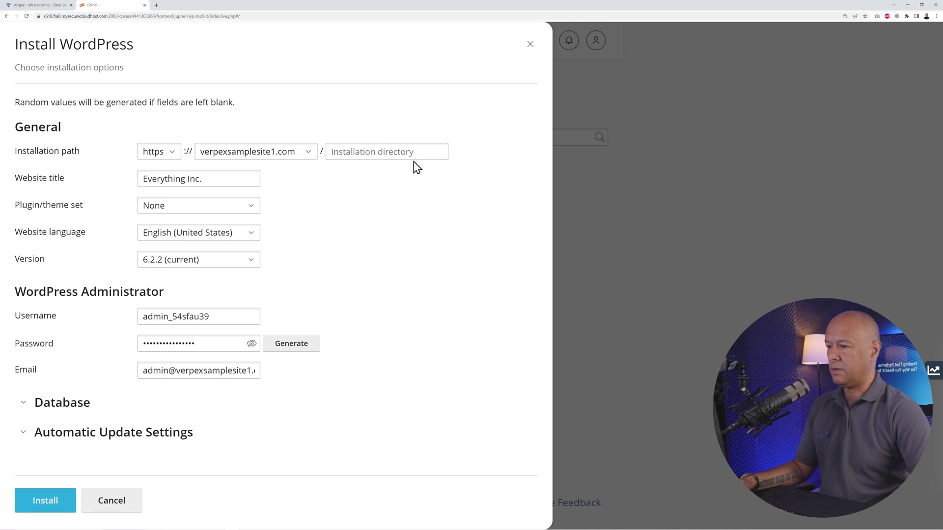
- Set the website title to 'Site Name' and choose the WordPress Essentials plugin set
{"action": "left_click", "coordinate": [388, 154]}
{"action": "left_click_drag", "start_coordinate": [228, 178], "coordinate": [116, 189]}
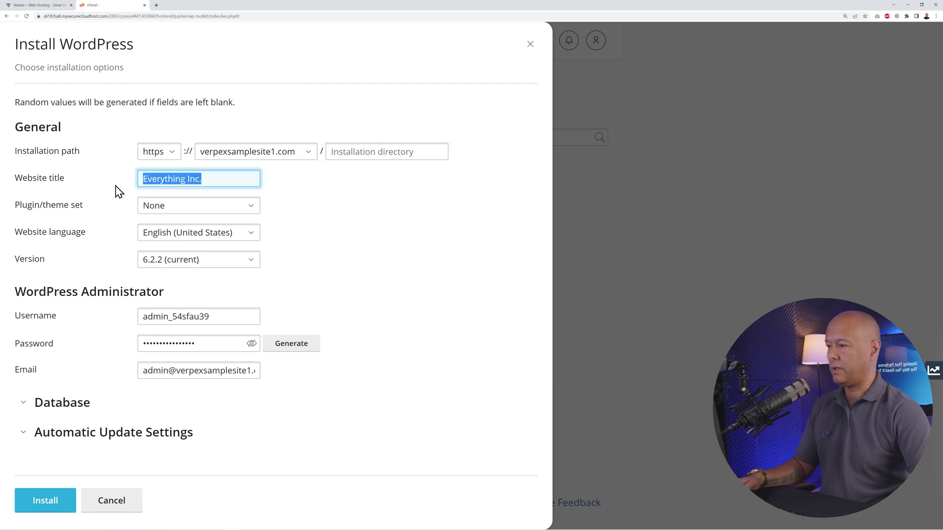
{"action": "type", "text": "Site Name"}
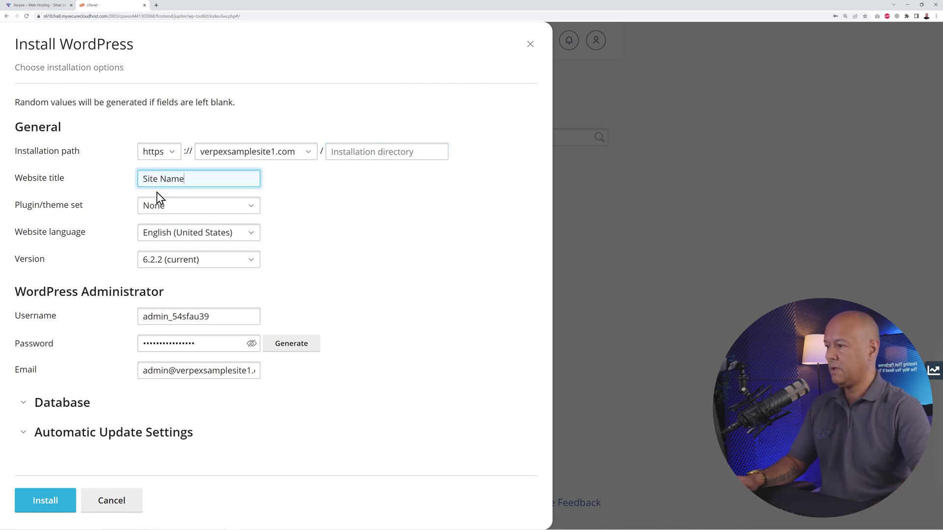
{"action": "left_click", "coordinate": [399, 251]}
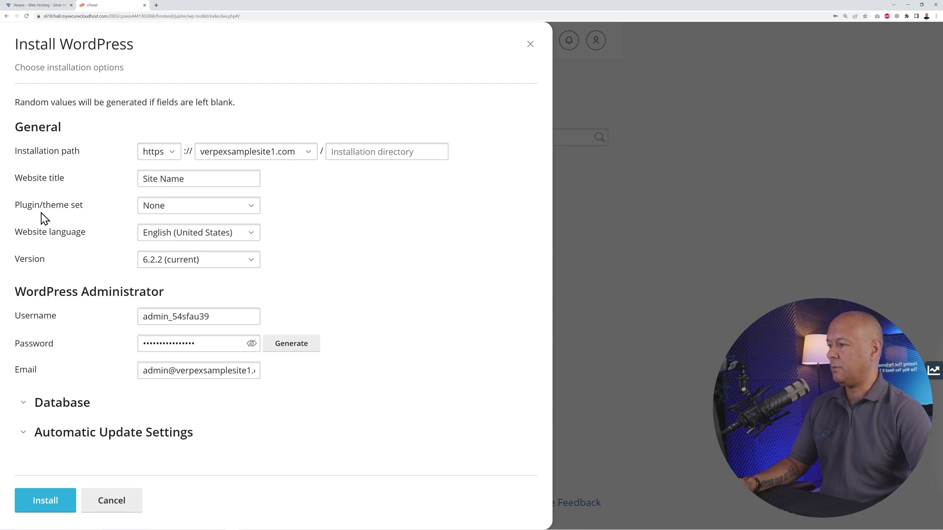
{"action": "left_click", "coordinate": [246, 211]}
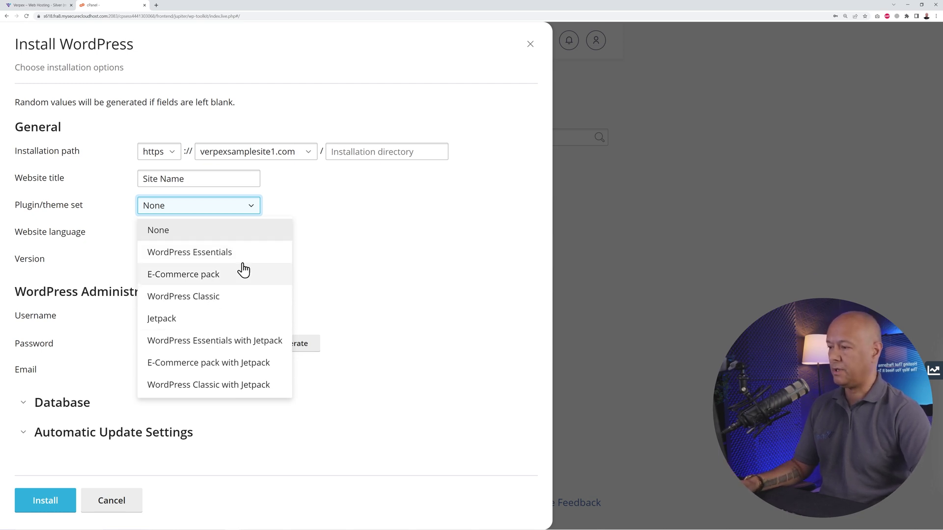
{"action": "left_click", "coordinate": [185, 259]}
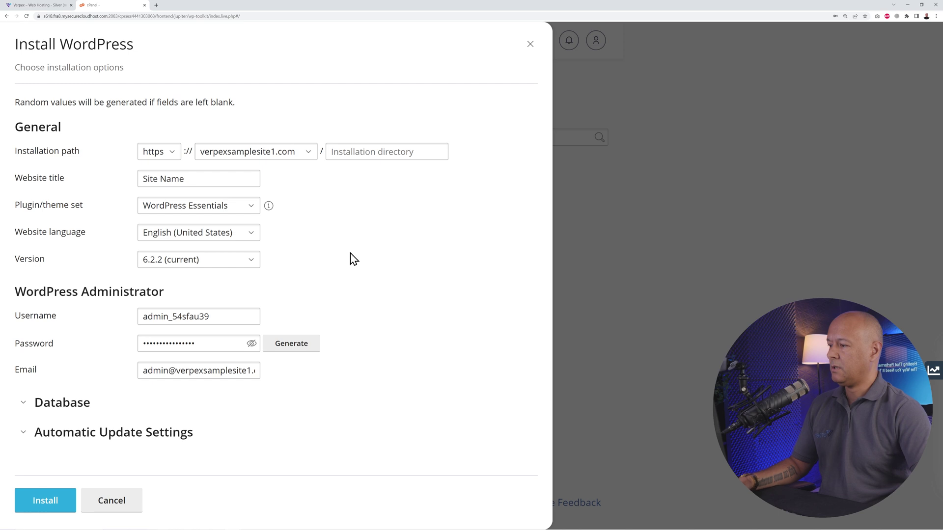
- Review the generated administrator username and password
{"action": "left_click_drag", "start_coordinate": [23, 293], "coordinate": [164, 292]}
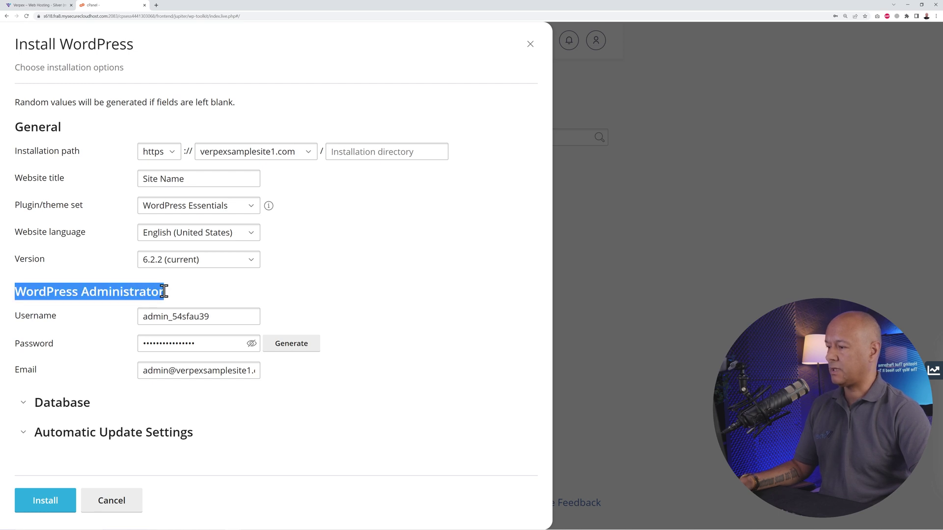
{"action": "left_click", "coordinate": [196, 296]}
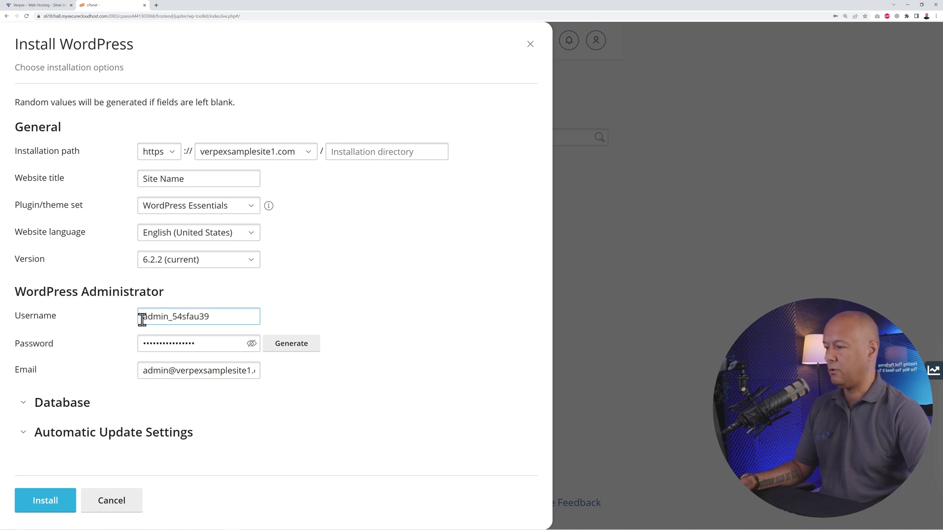
{"action": "left_click_drag", "start_coordinate": [142, 320], "coordinate": [225, 314]}
{"action": "left_click", "coordinate": [252, 344]}
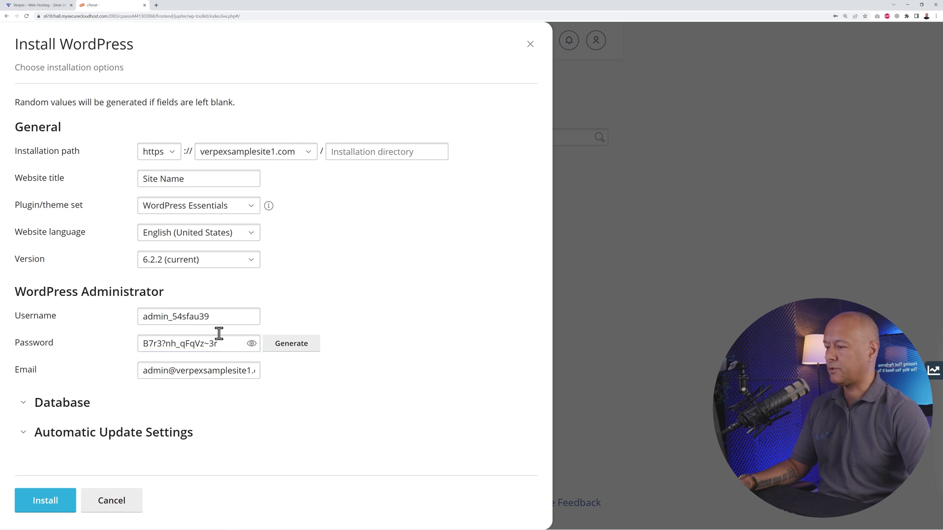
{"action": "left_click", "coordinate": [201, 318]}
{"action": "left_click", "coordinate": [252, 343]}
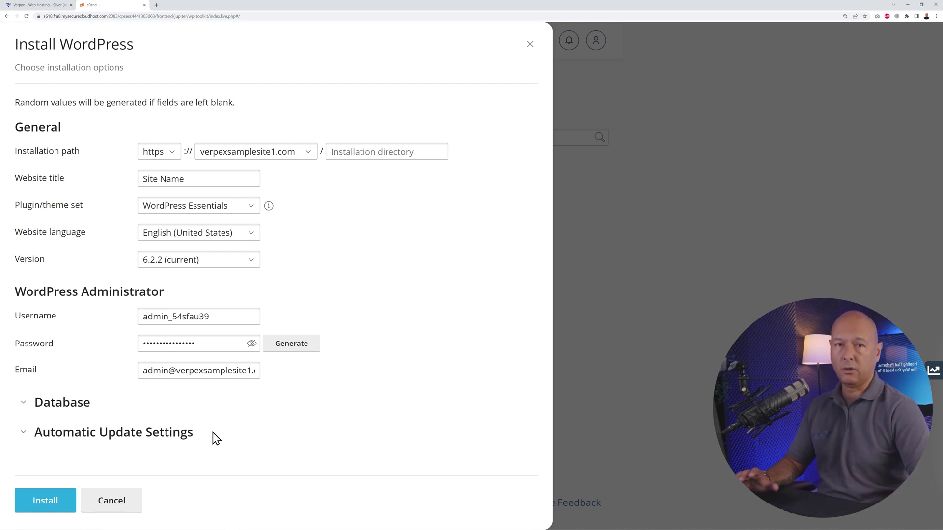
- Run the WordPress installation, close the completion dialog, and review the new site's details
{"action": "left_click", "coordinate": [42, 501]}
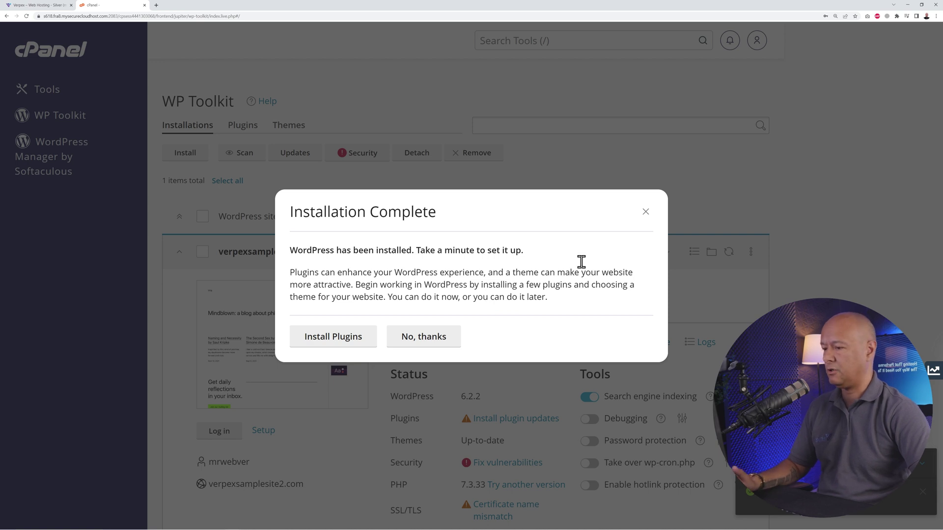
{"action": "left_click", "coordinate": [645, 211]}
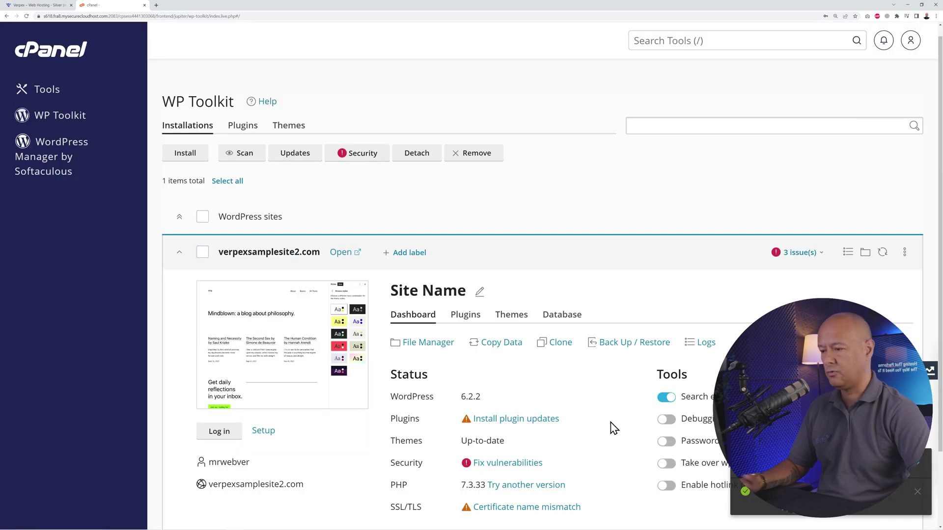
{"action": "scroll", "coordinate": [613, 429], "scroll_direction": "down", "scroll_amount": 2}
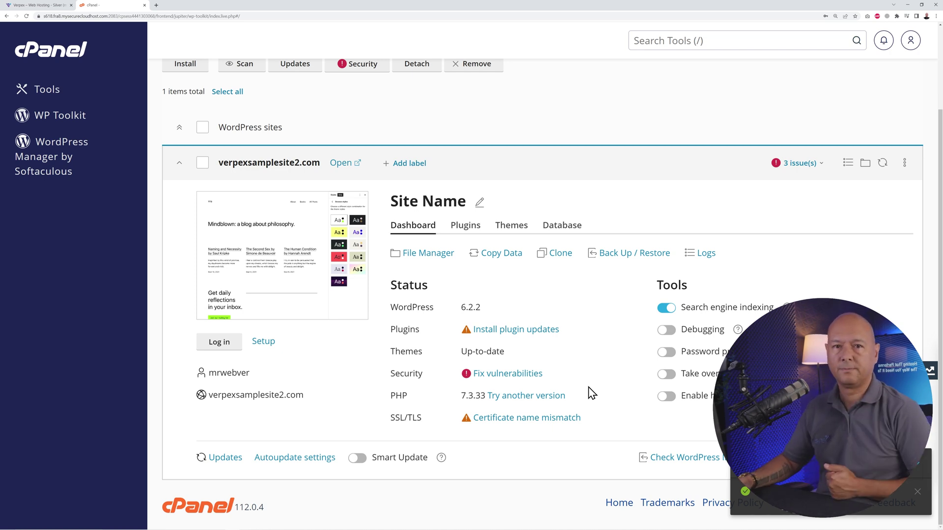
{"action": "scroll", "coordinate": [592, 393], "scroll_direction": "up", "scroll_amount": 2}
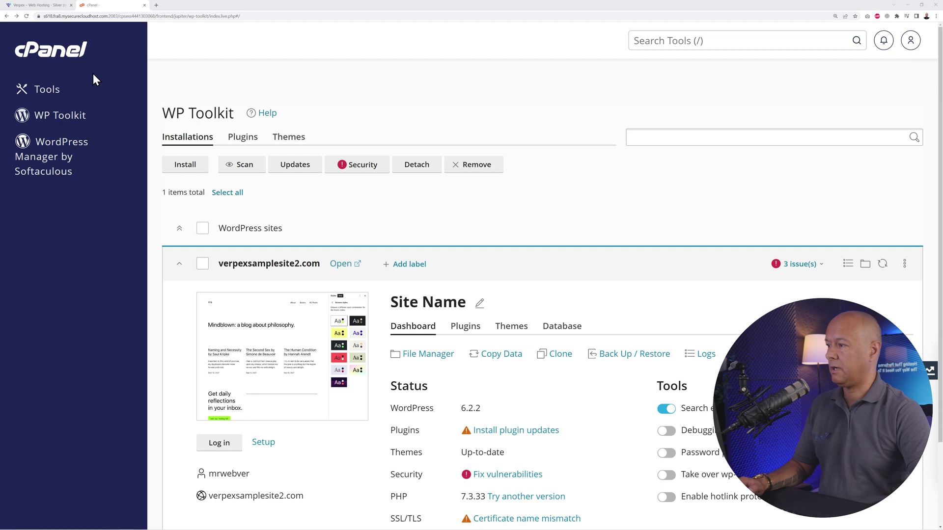
- Go back to the Tools overview, scroll through its sections, and return to the top
{"action": "left_click", "coordinate": [47, 89]}
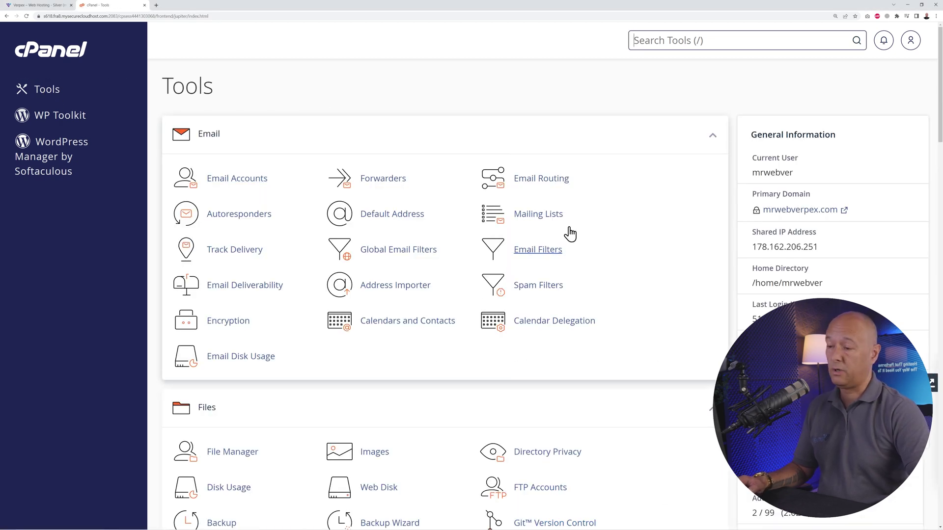
{"action": "scroll", "coordinate": [643, 266], "scroll_direction": "down", "scroll_amount": 4}
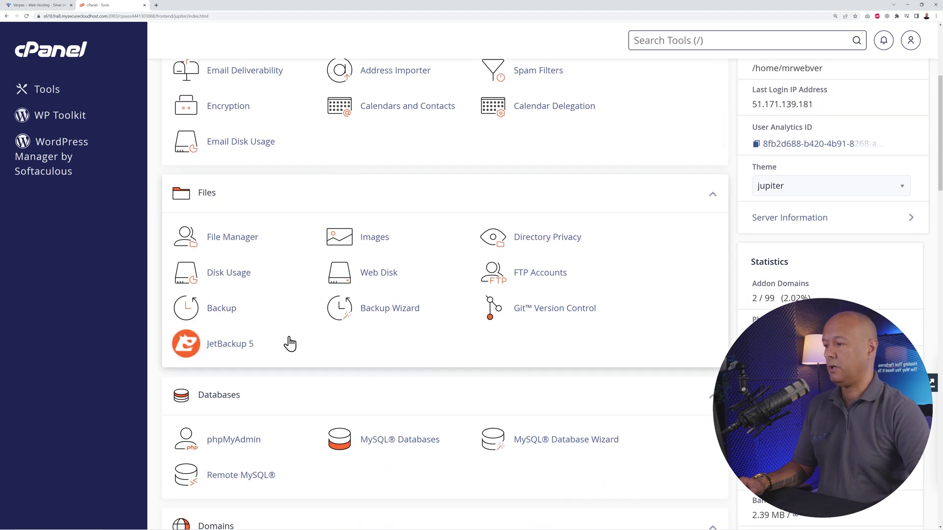
{"action": "scroll", "coordinate": [678, 307], "scroll_direction": "down", "scroll_amount": 3}
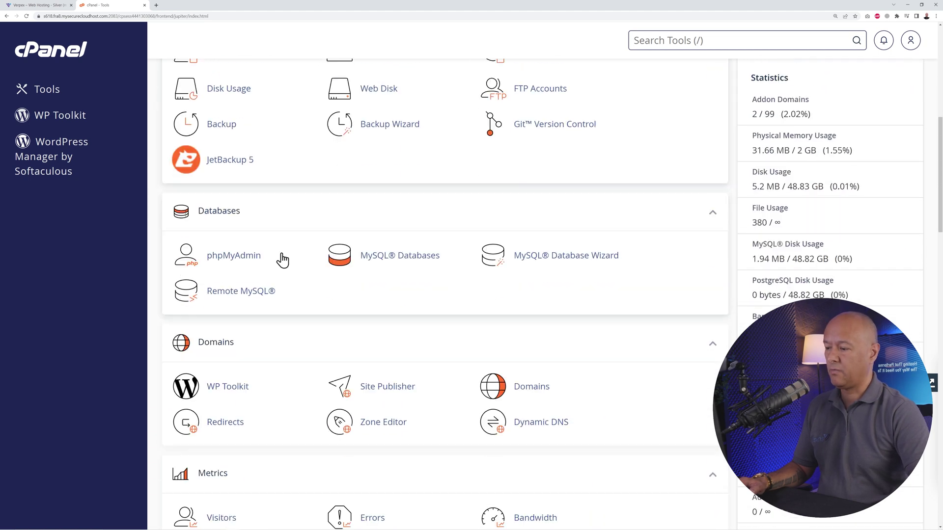
{"action": "middle_click", "coordinate": [595, 327]}
{"action": "scroll", "coordinate": [686, 311], "scroll_direction": "down", "scroll_amount": 10}
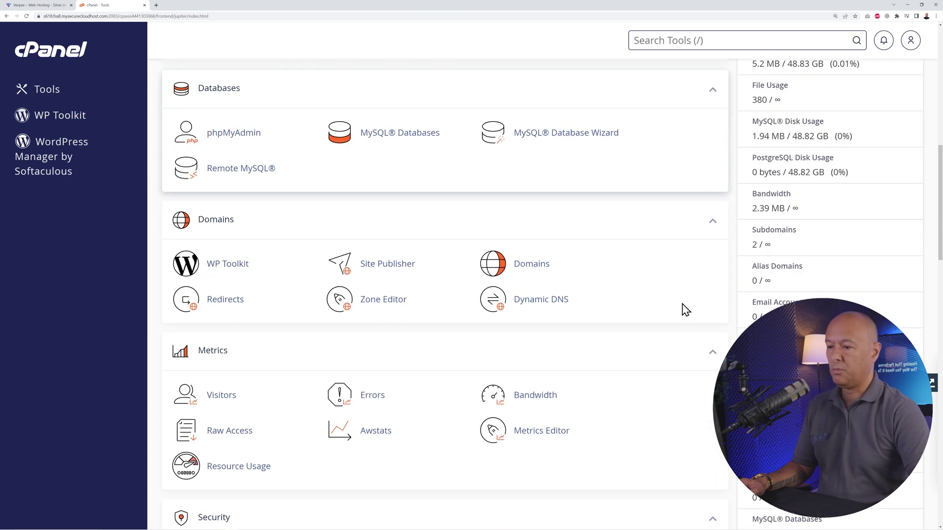
{"action": "middle_click", "coordinate": [683, 306]}
{"action": "scroll", "coordinate": [684, 310], "scroll_direction": "down", "scroll_amount": 1}
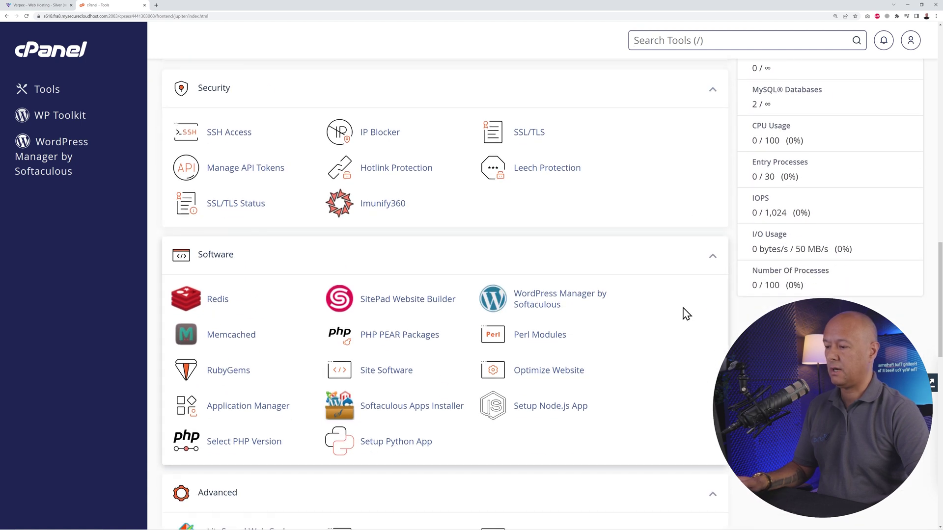
{"action": "key", "text": "Home"}
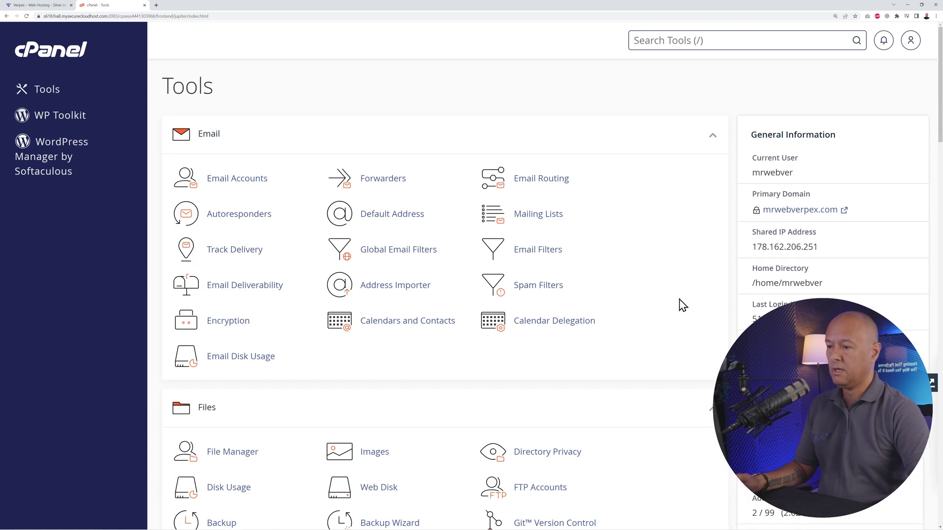